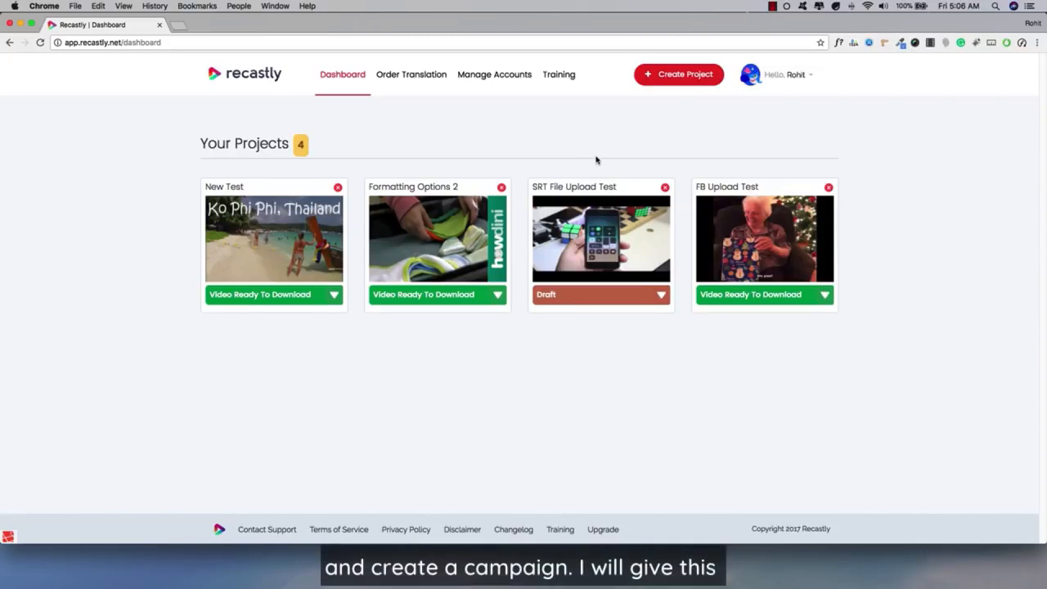
# Step: Create a new project named "Demo Campaign" and open it for editing
pyautogui.click(680, 78)
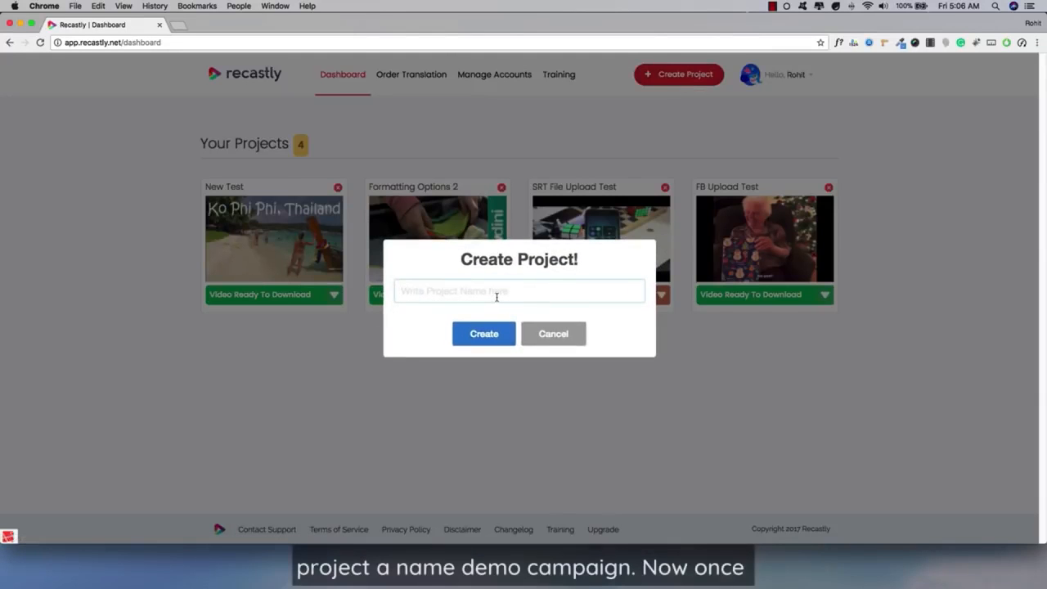
pyautogui.write('De')
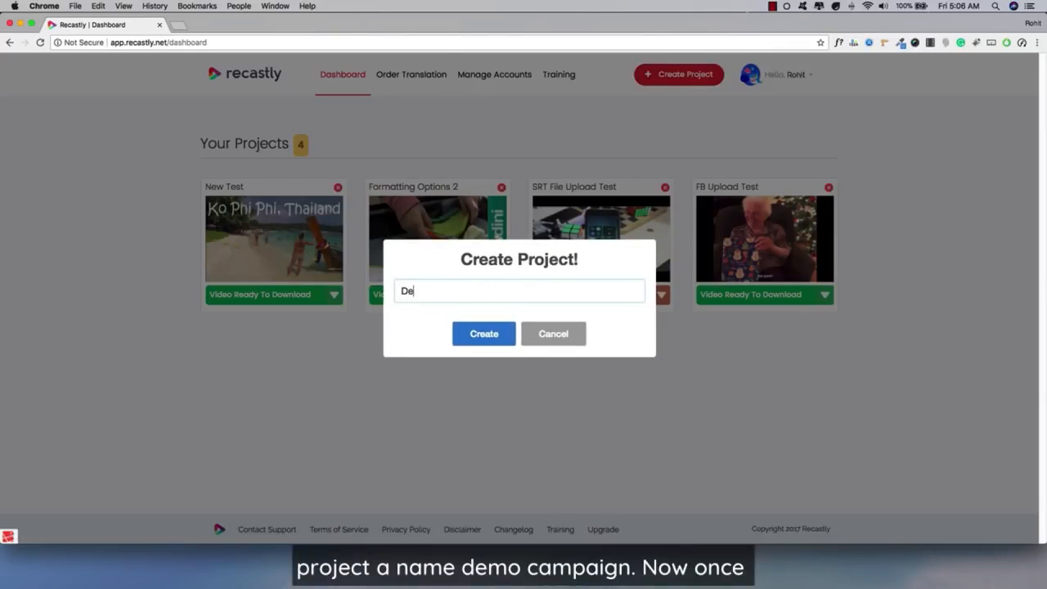
pyautogui.write('mo Campaign')
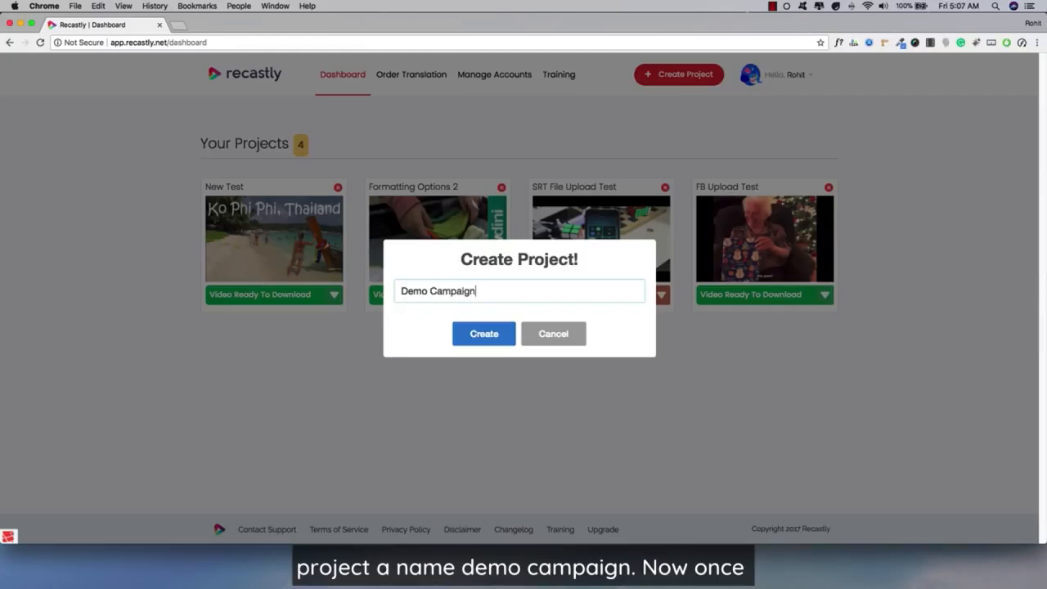
pyautogui.click(487, 331)
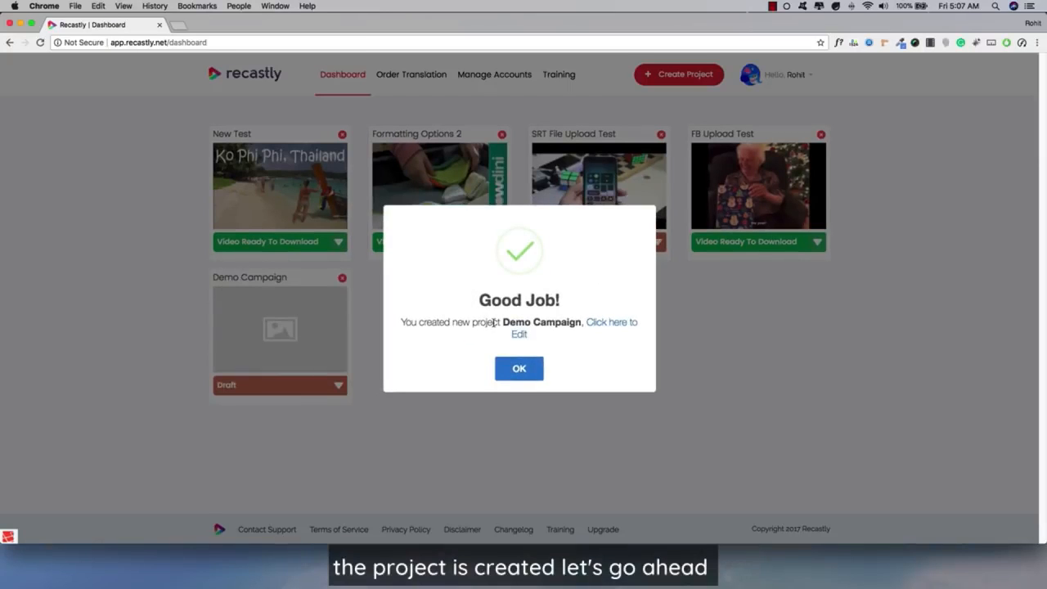
pyautogui.click(601, 325)
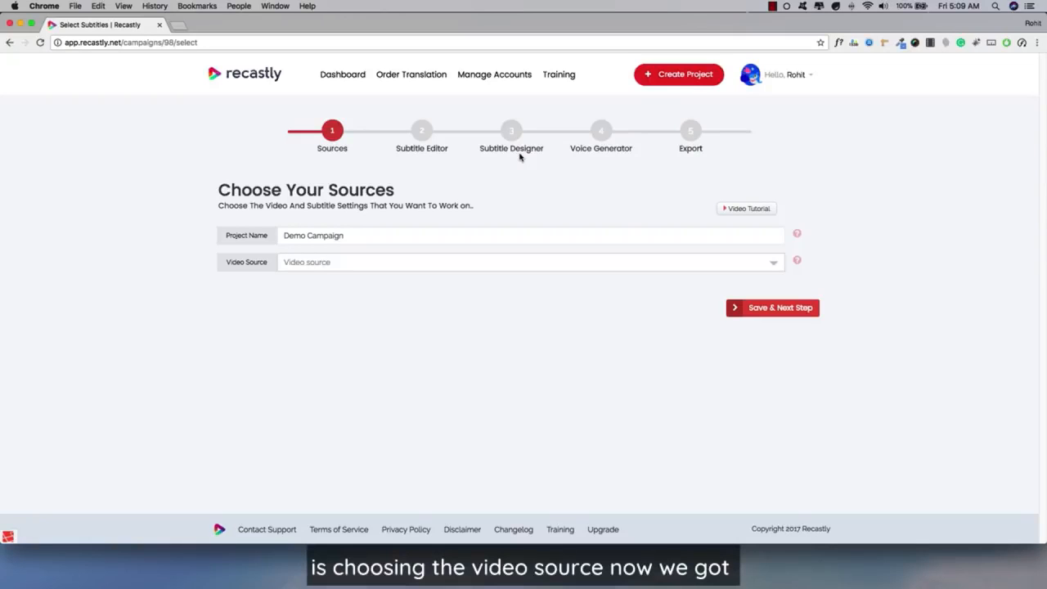
pyautogui.click(397, 269)
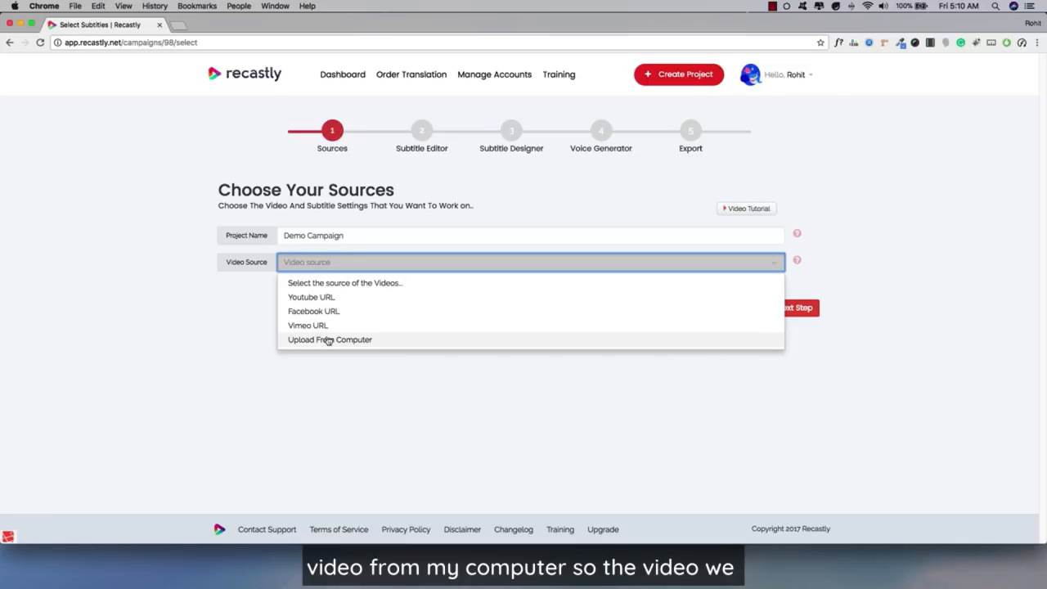
pyautogui.click(330, 300)
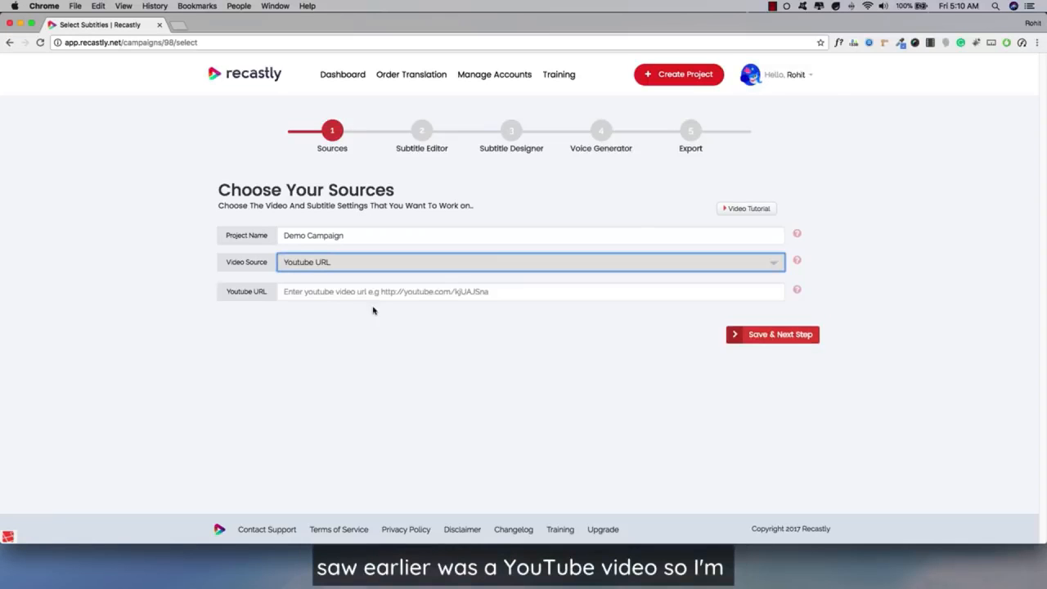
pyautogui.click(307, 296)
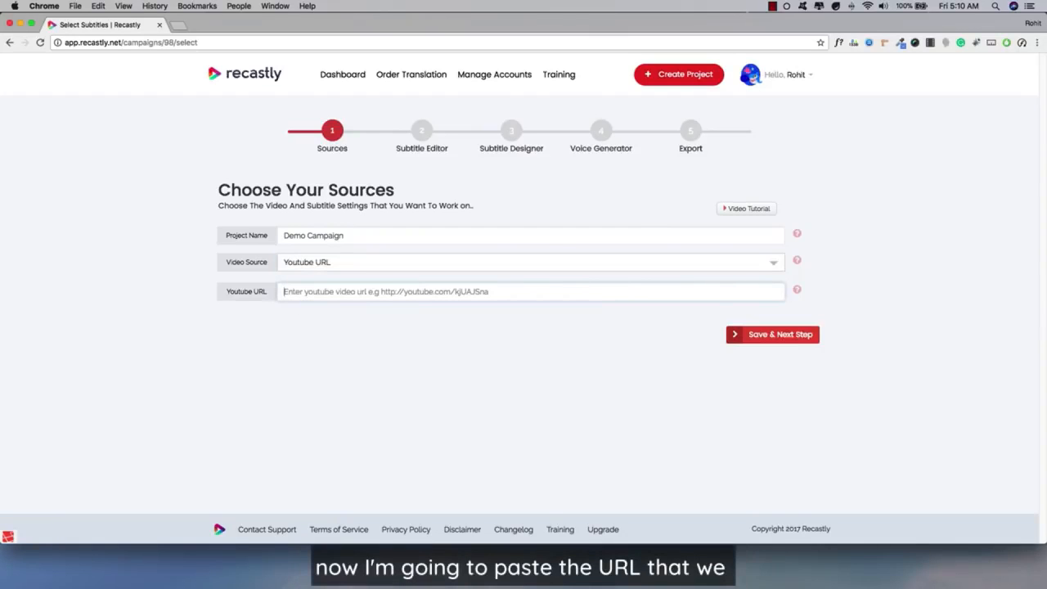
pyautogui.press('super+Tab')
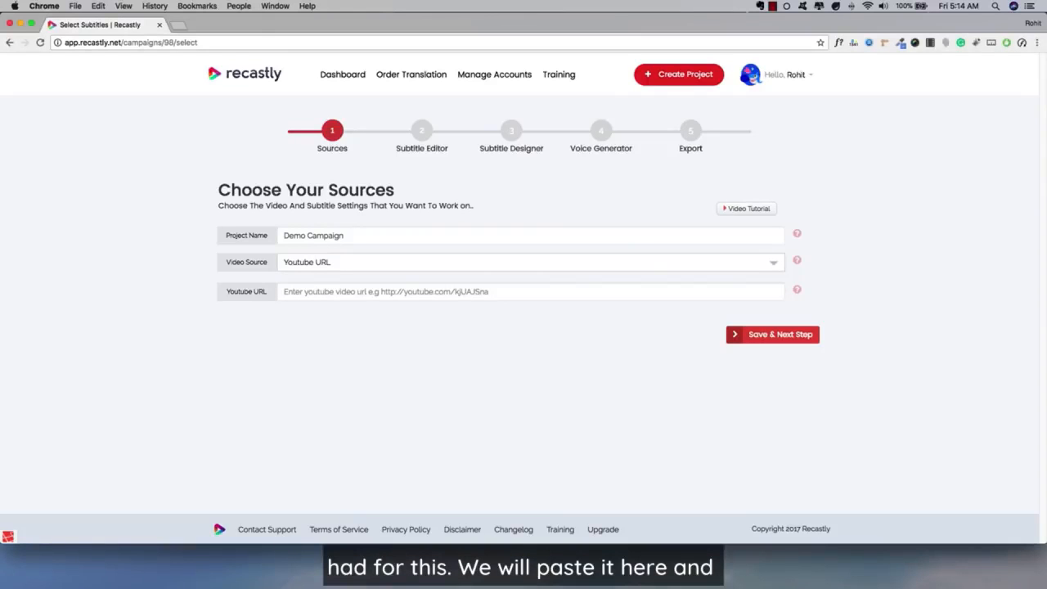
pyautogui.click(304, 295)
pyautogui.write('https://www.youtube.com/watch?v=OonWJ_R4heQ')
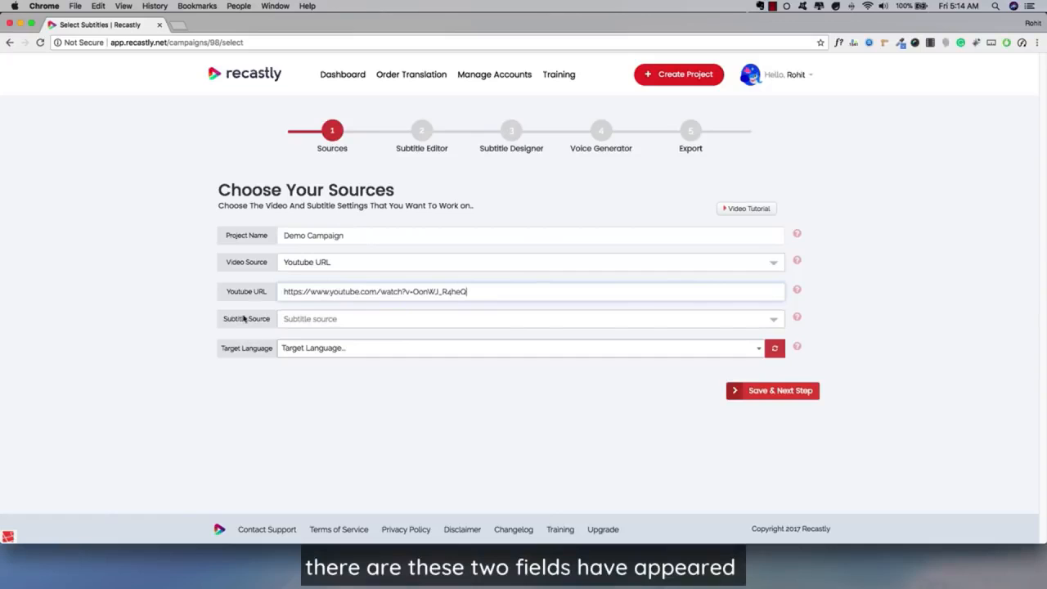
pyautogui.click(316, 326)
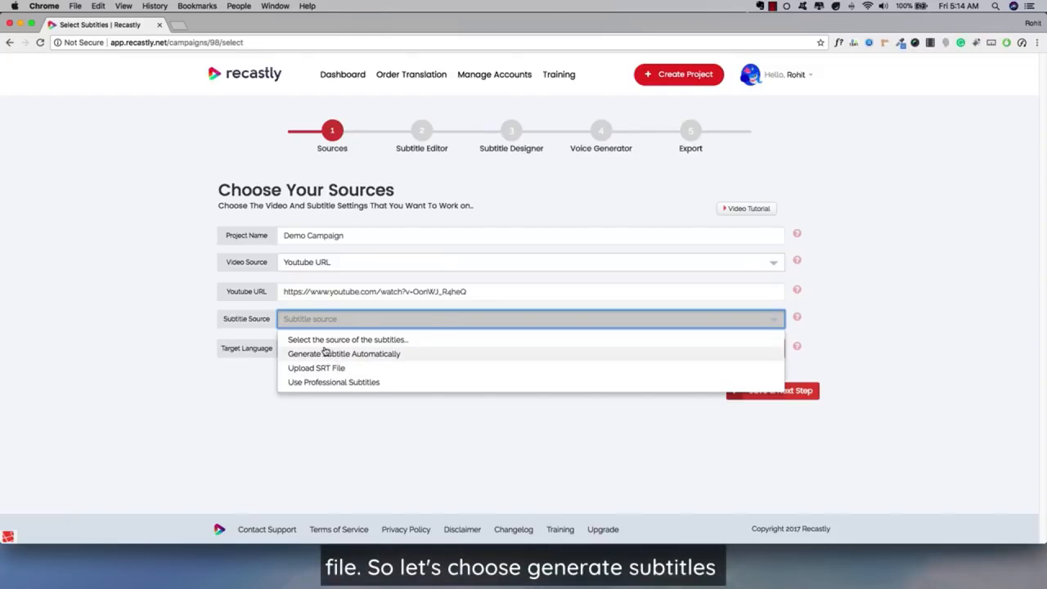
pyautogui.click(324, 353)
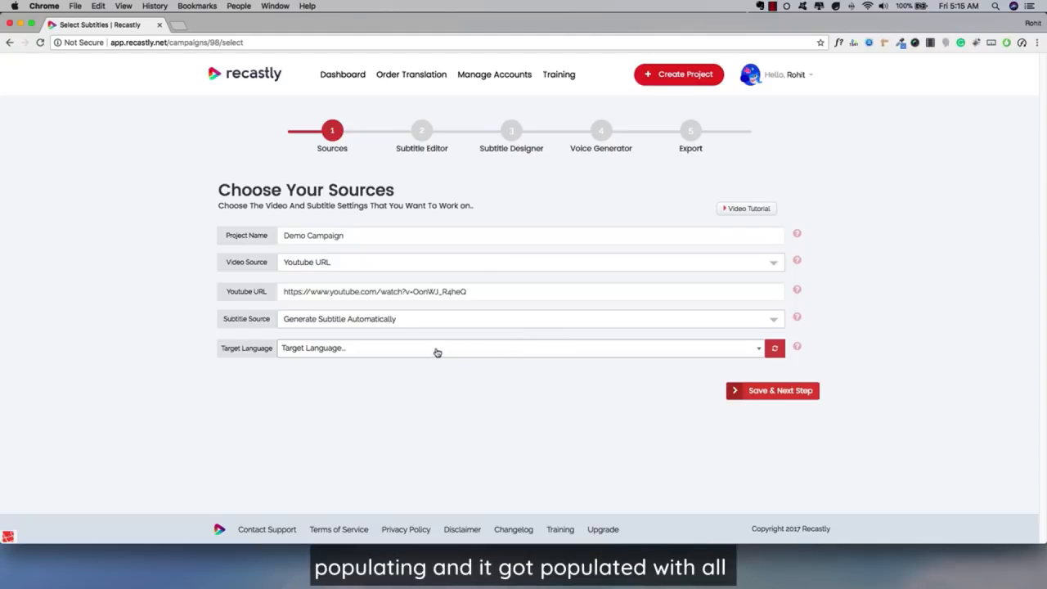
# Step: Look through the target languages offered for the automatically generated subtitles
pyautogui.click(376, 346)
pyautogui.scroll(-1, 344, 427)
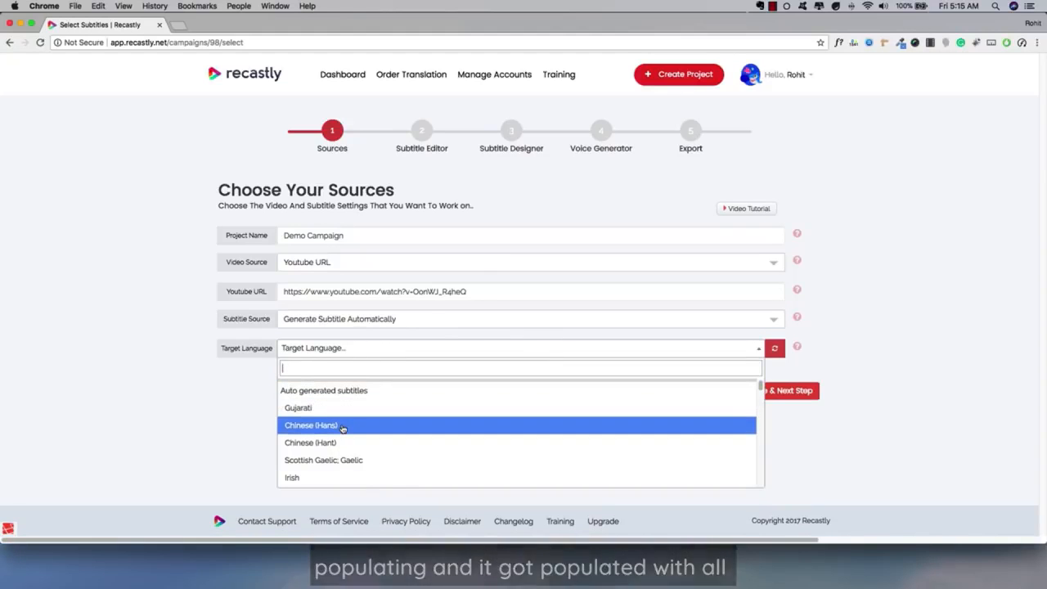
pyautogui.scroll(-4, 343, 429)
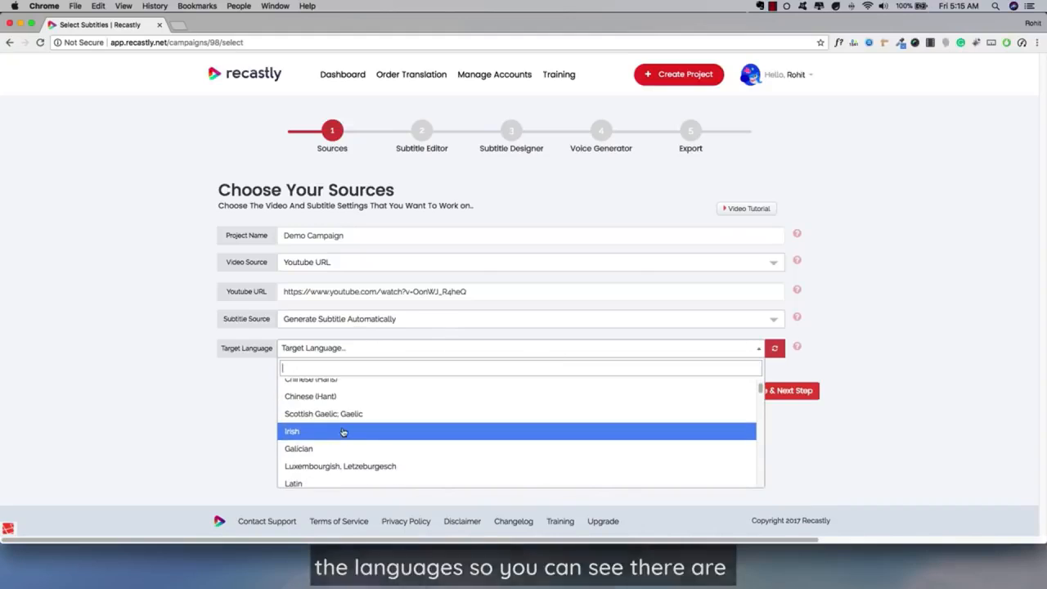
pyautogui.scroll(-5, 344, 433)
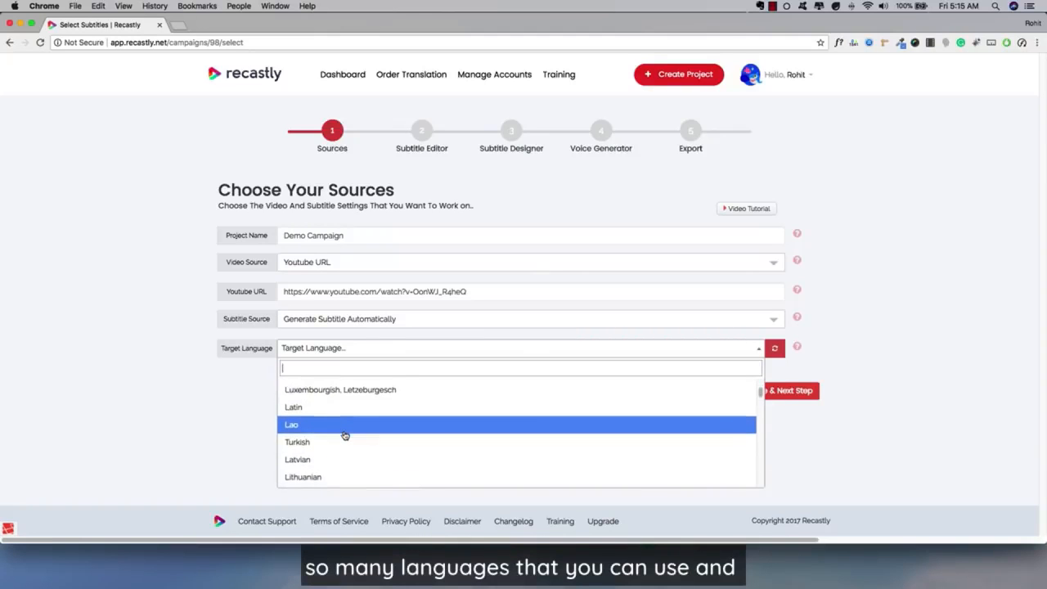
pyautogui.scroll(-2, 345, 435)
pyautogui.scroll(-10, 345, 436)
pyautogui.scroll(-2, 345, 435)
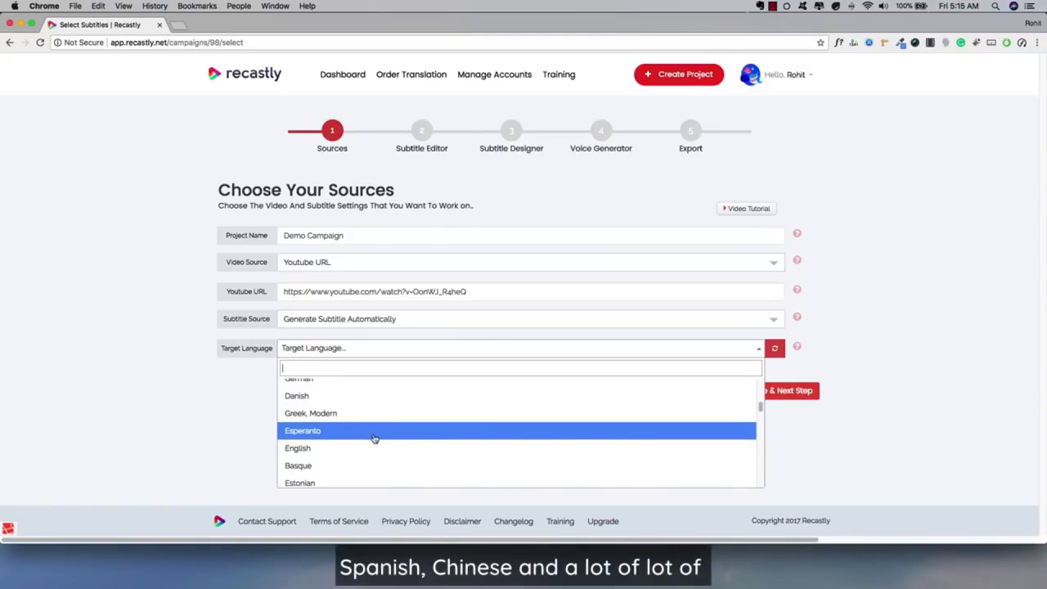
pyautogui.scroll(-8, 373, 437)
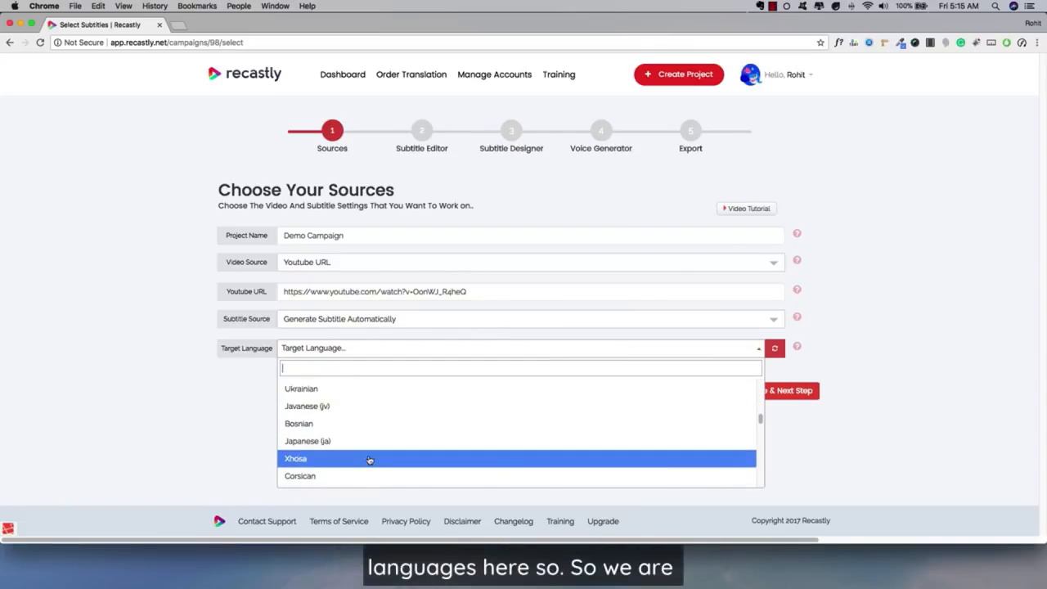
pyautogui.scroll(-10, 369, 458)
pyautogui.scroll(20, 369, 448)
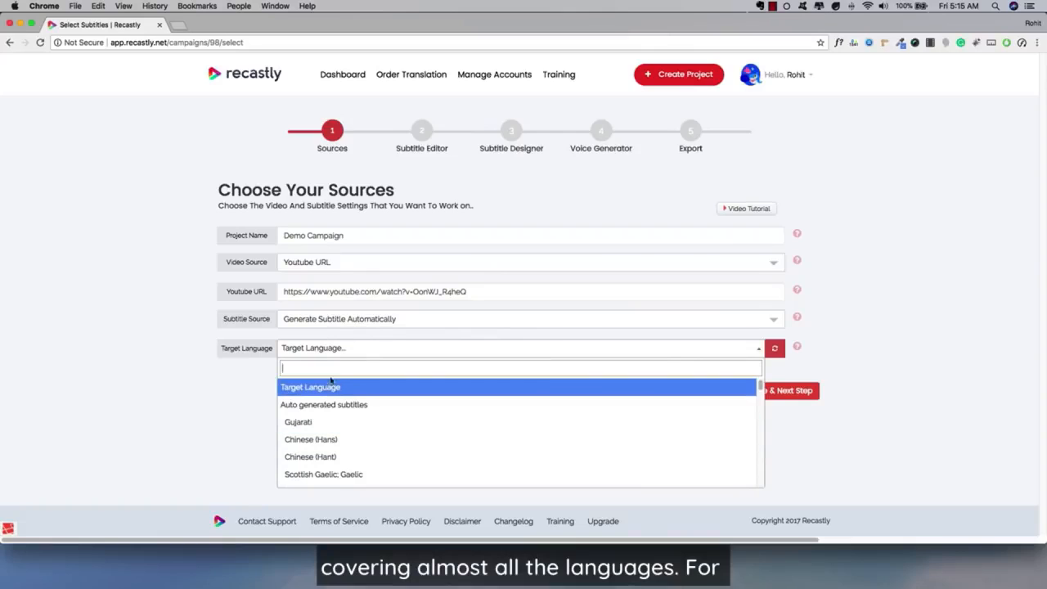
# Step: Choose English as the target language and save the sources to continue to the Subtitle Editor
pyautogui.write('engl')
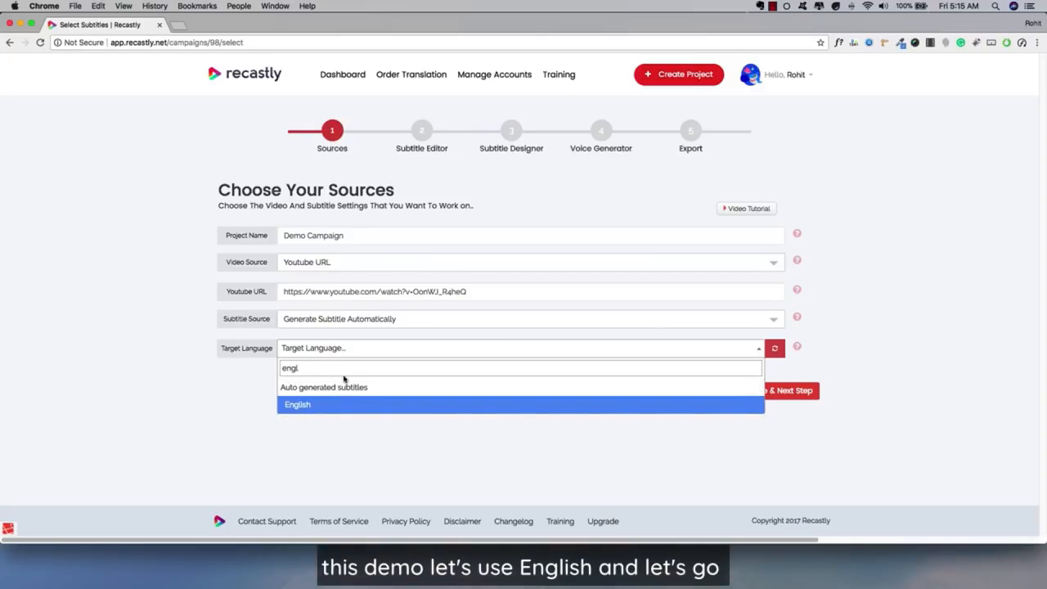
pyautogui.click(334, 404)
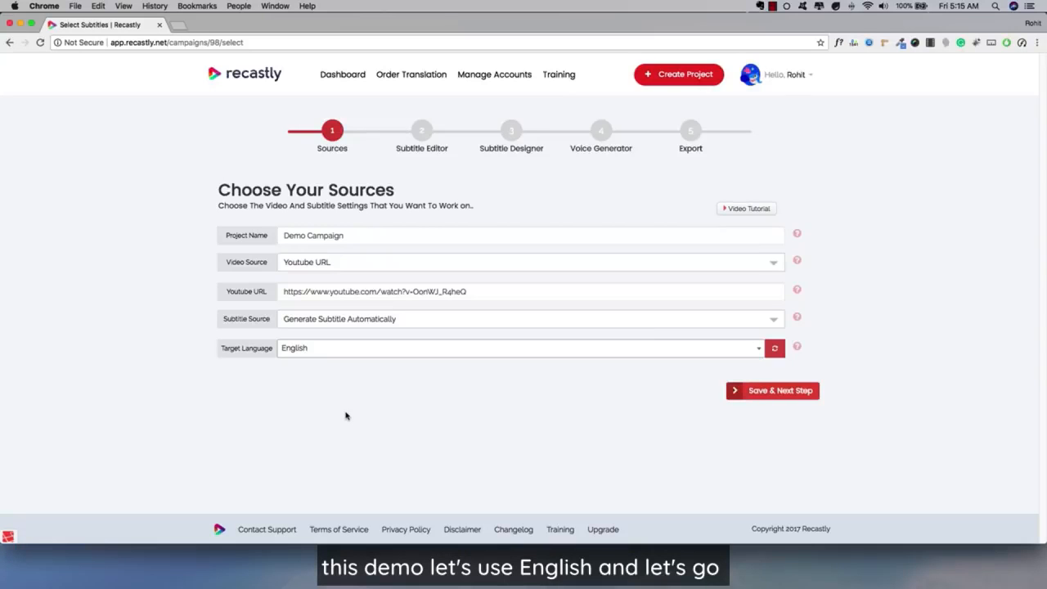
pyautogui.click(756, 391)
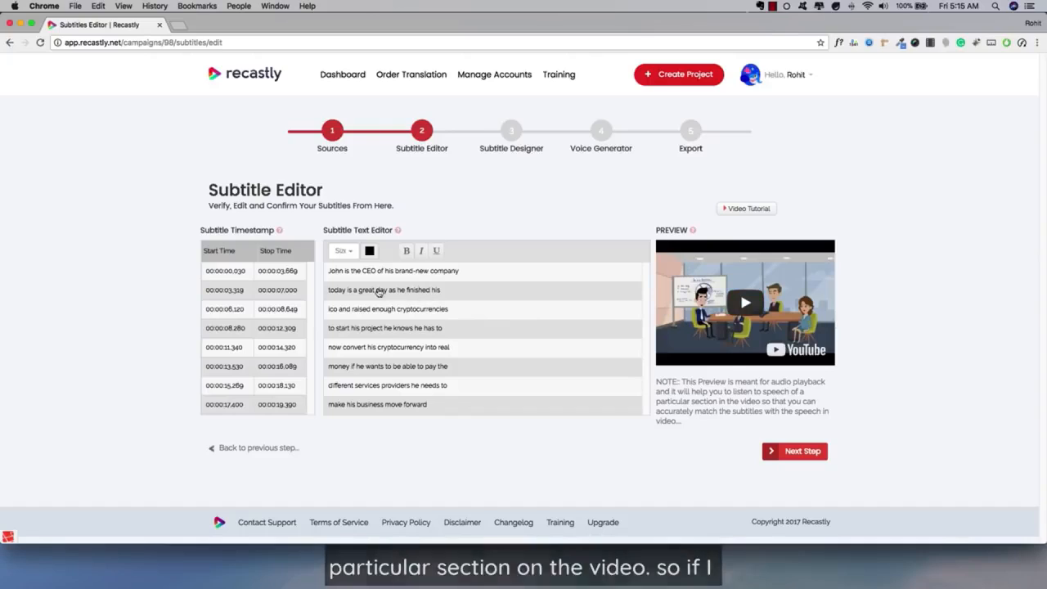
# Step: In the second subtitle line, try "some" in place of "finished" and restore the original word
pyautogui.click(381, 292)
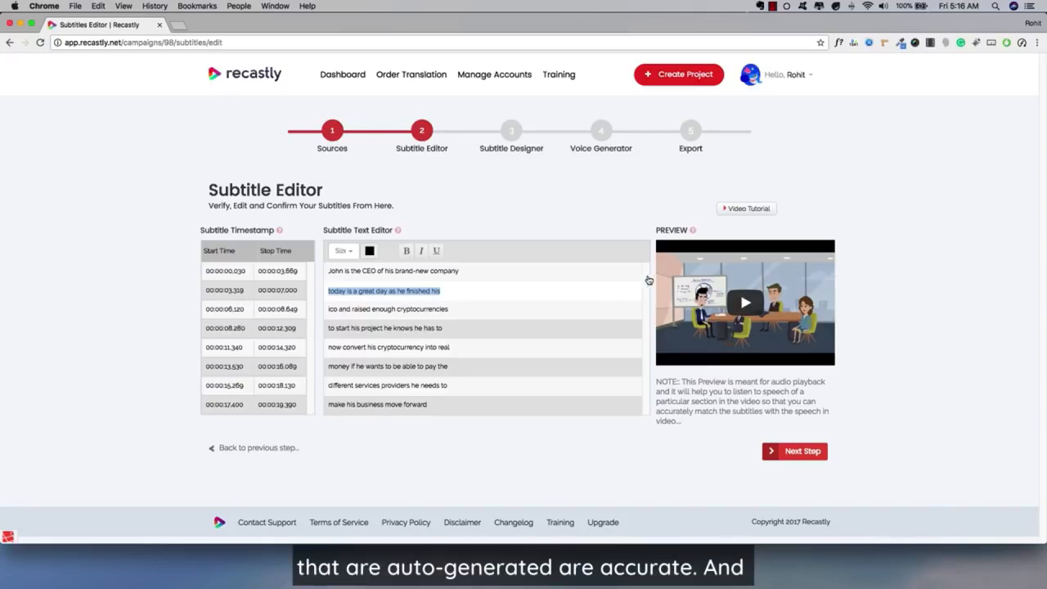
pyautogui.click(408, 291)
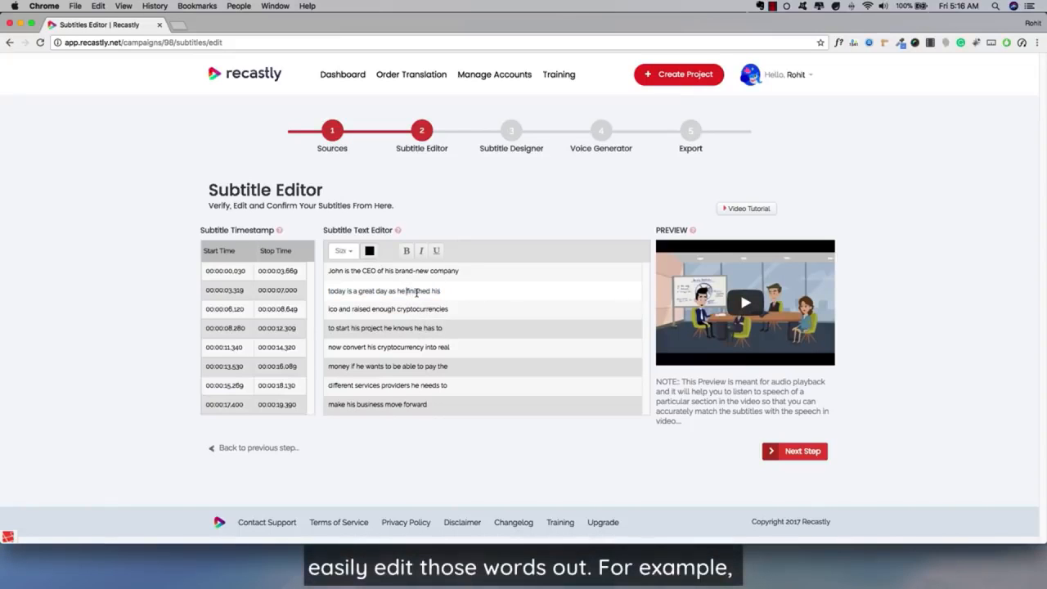
pyautogui.doubleClick(416, 291)
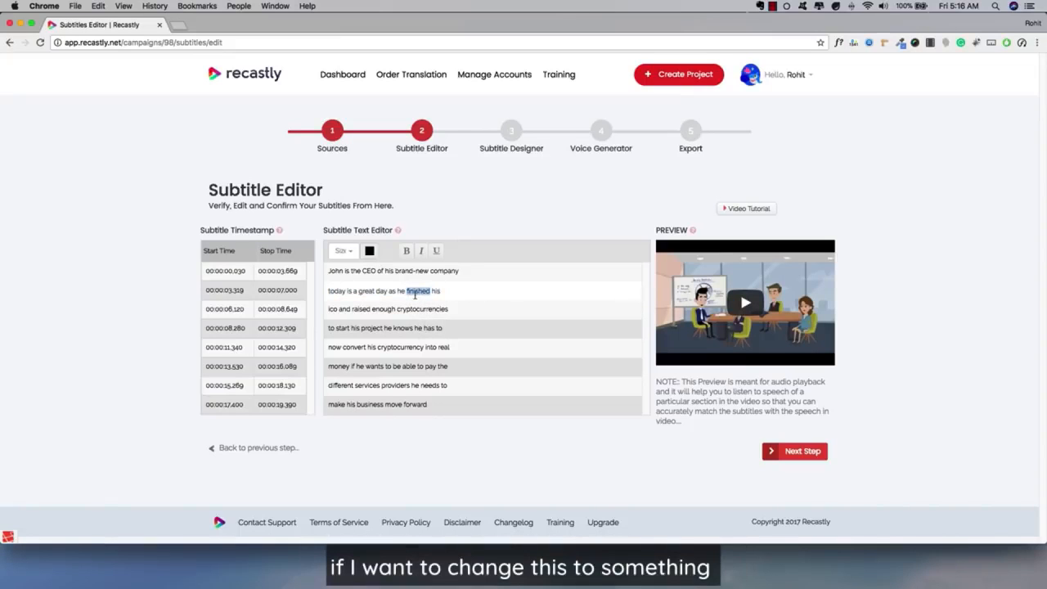
pyautogui.write('something')
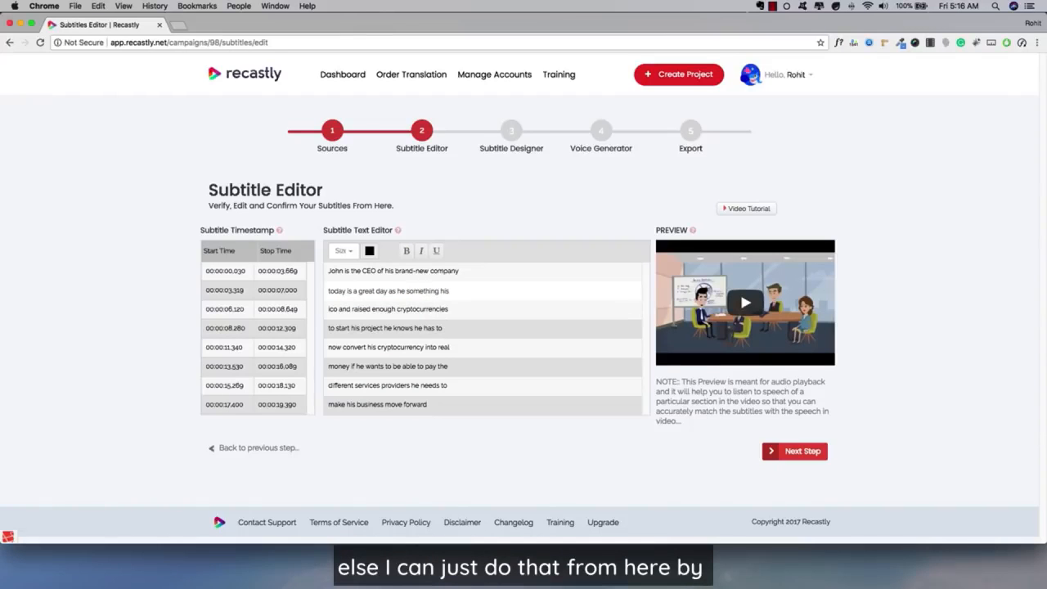
pyautogui.doubleClick(421, 291)
pyautogui.write('finished')
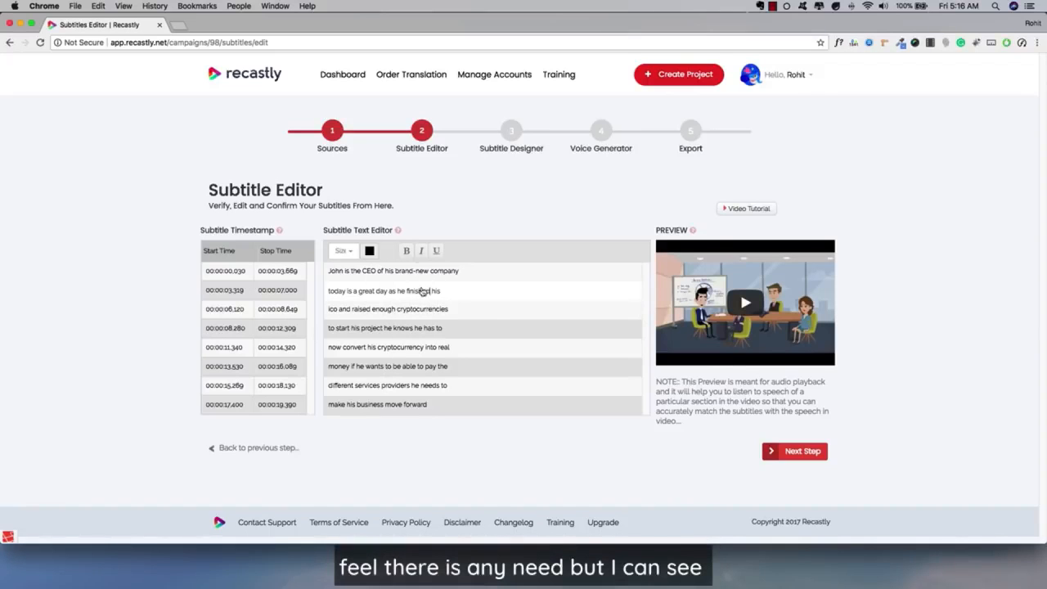
# Step: Select the fourth subtitle line for a check and continue to the Subtitle Designer
pyautogui.click(412, 328)
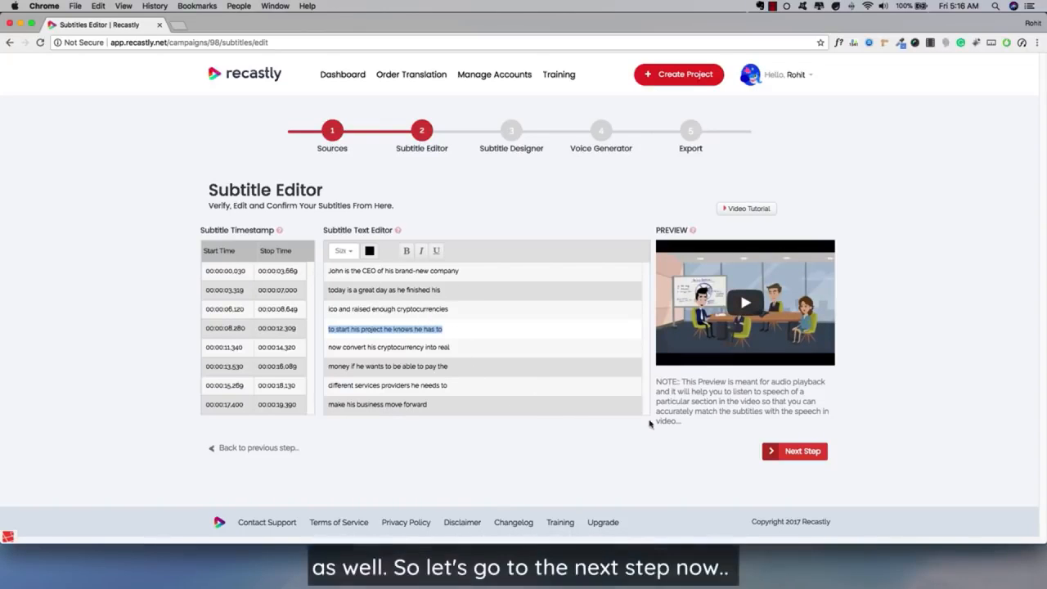
pyautogui.click(815, 455)
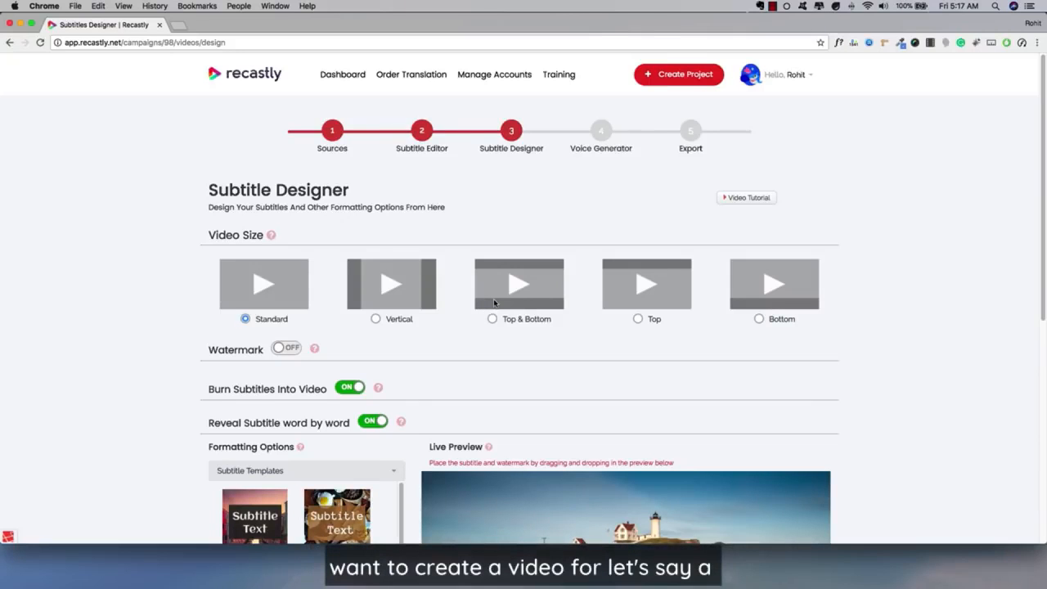
# Step: Try the Vertical video size and check its side bars in the live preview
pyautogui.click(384, 319)
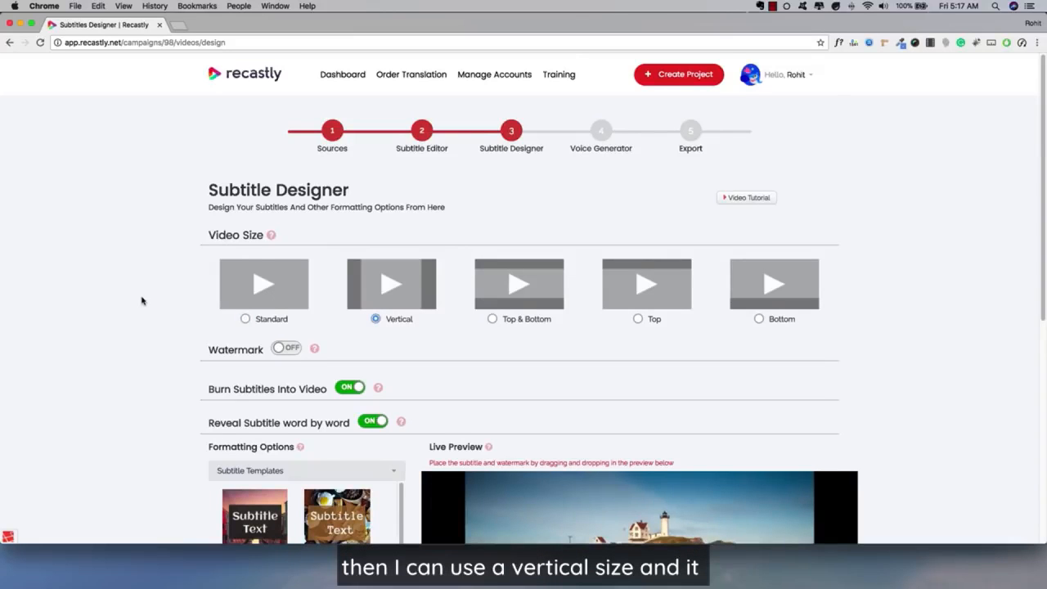
pyautogui.scroll(-5, 142, 301)
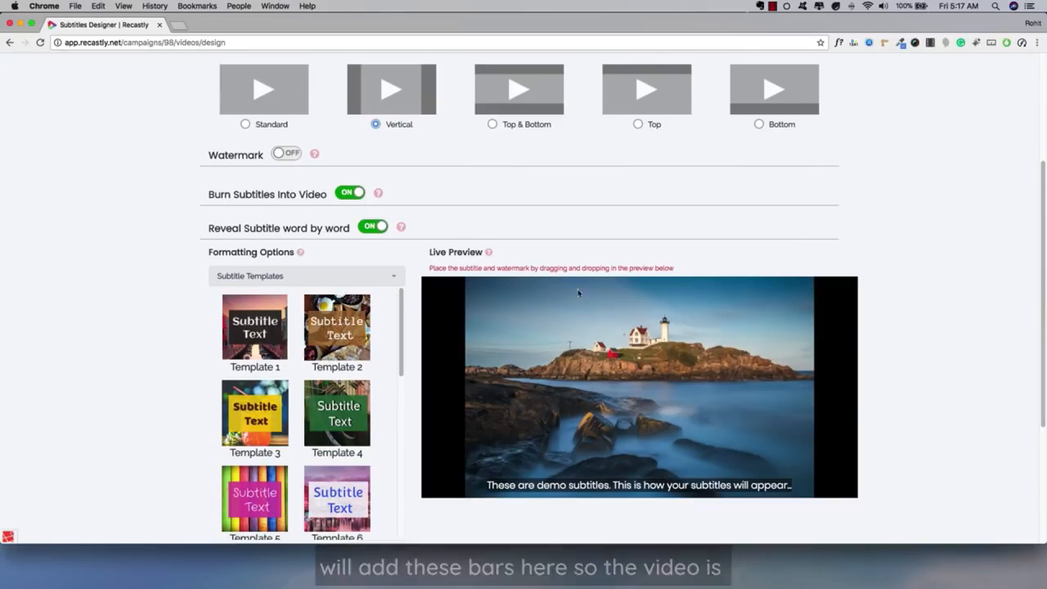
pyautogui.scroll(2, 596, 357)
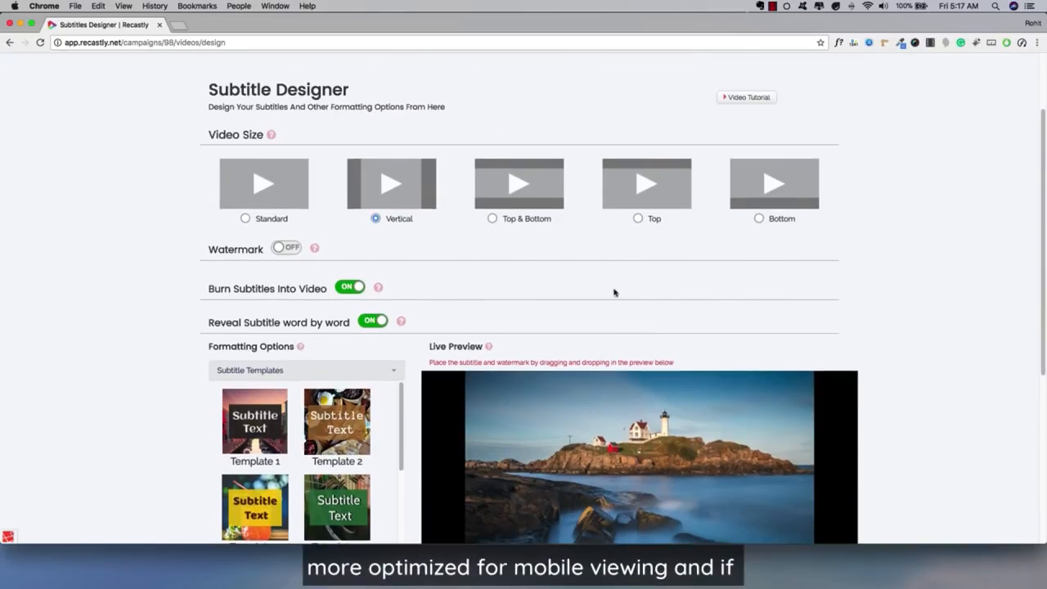
pyautogui.scroll(2, 544, 281)
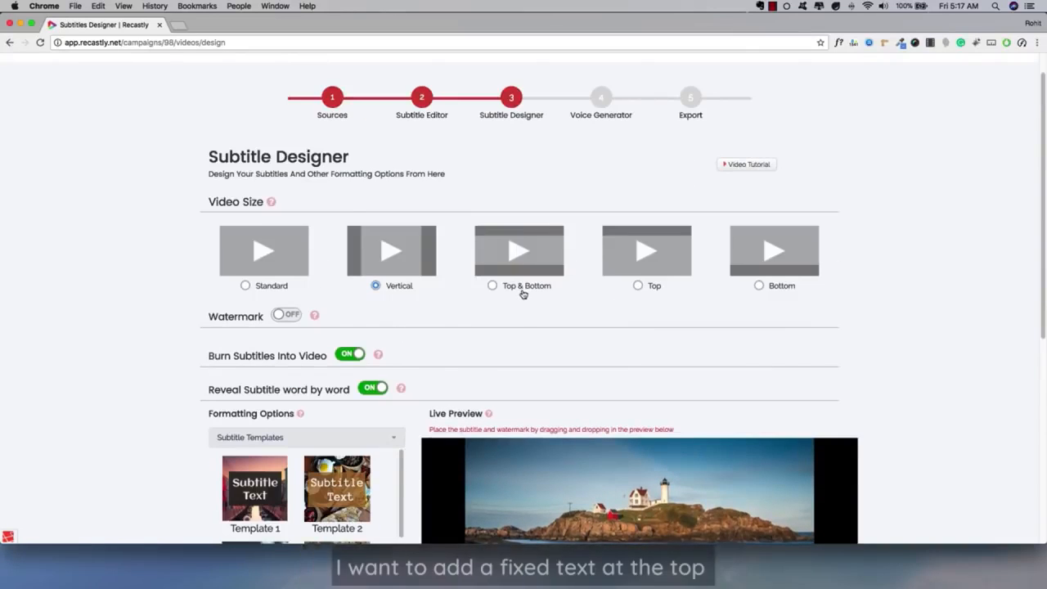
# Step: Set the video size to Top & Bottom and enter "This is my message" as the top fixed text
pyautogui.click(524, 292)
pyautogui.scroll(-5, 96, 297)
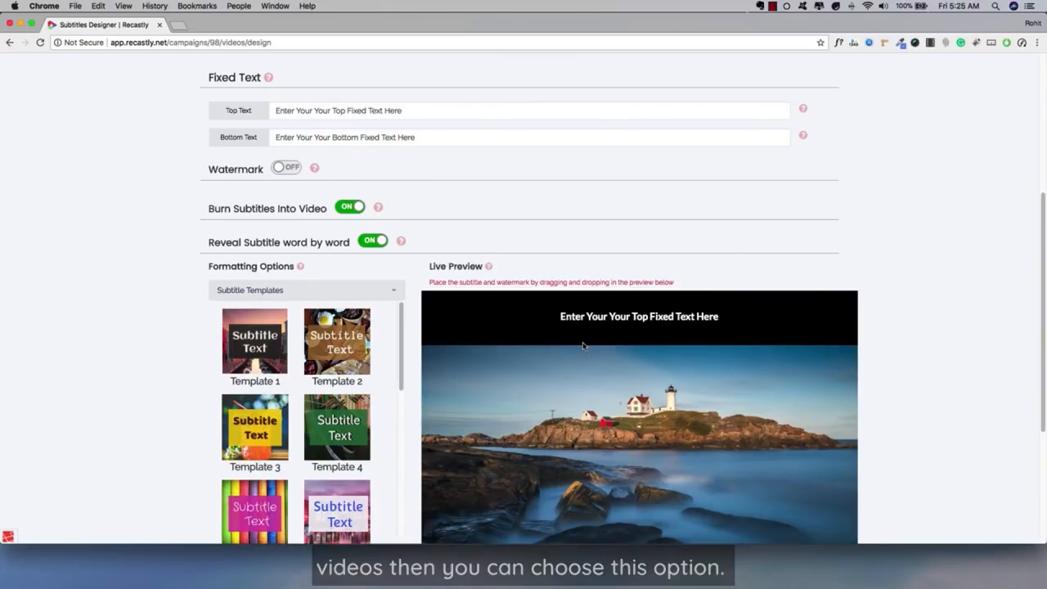
pyautogui.tripleClick(458, 116)
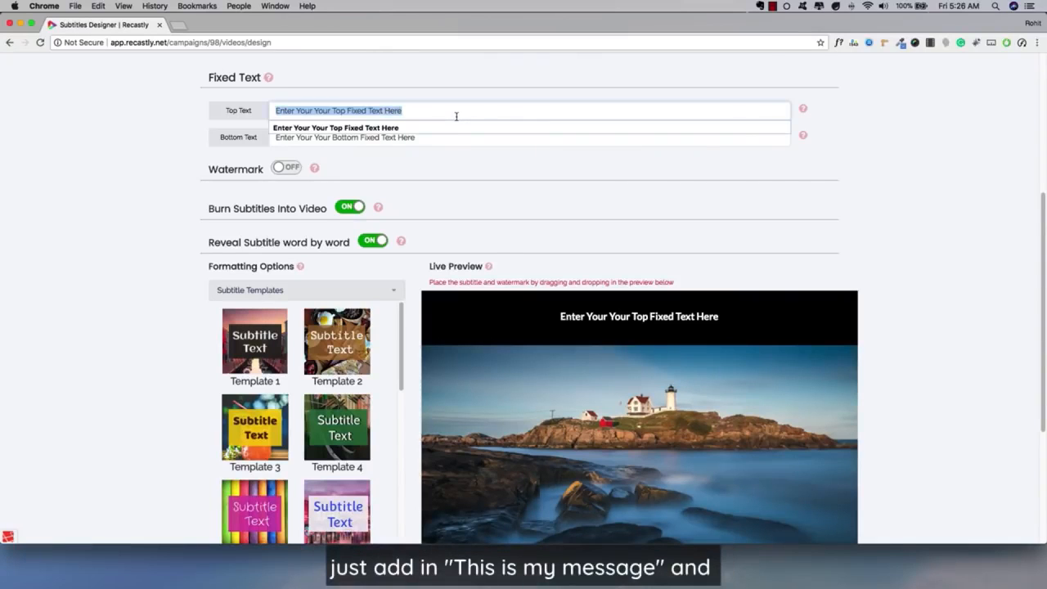
pyautogui.write('This m is my message')
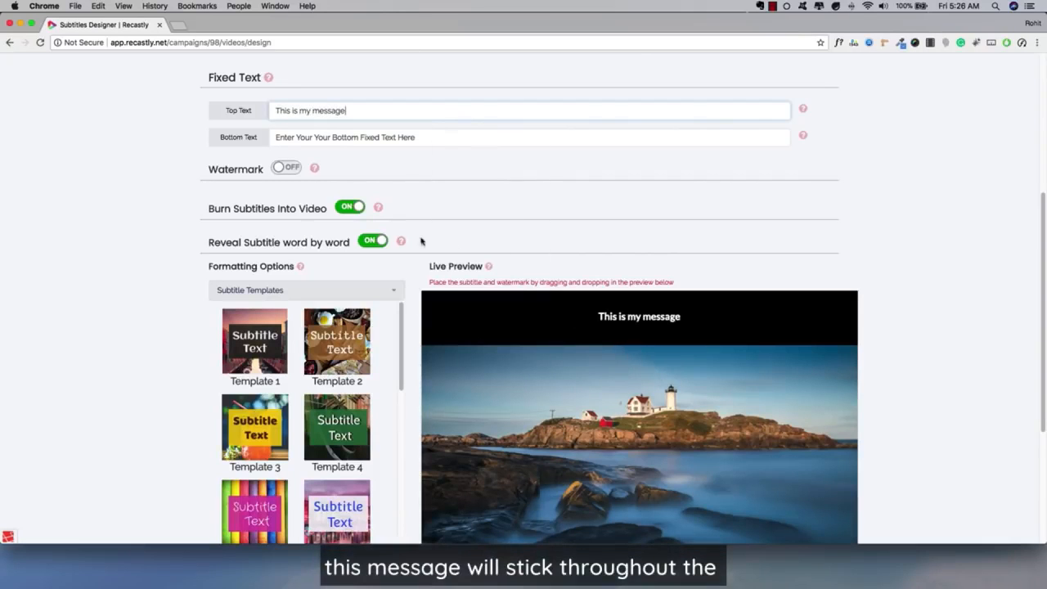
# Step: Place the cursor in the bottom fixed text and check that text in the live preview
pyautogui.click(360, 137)
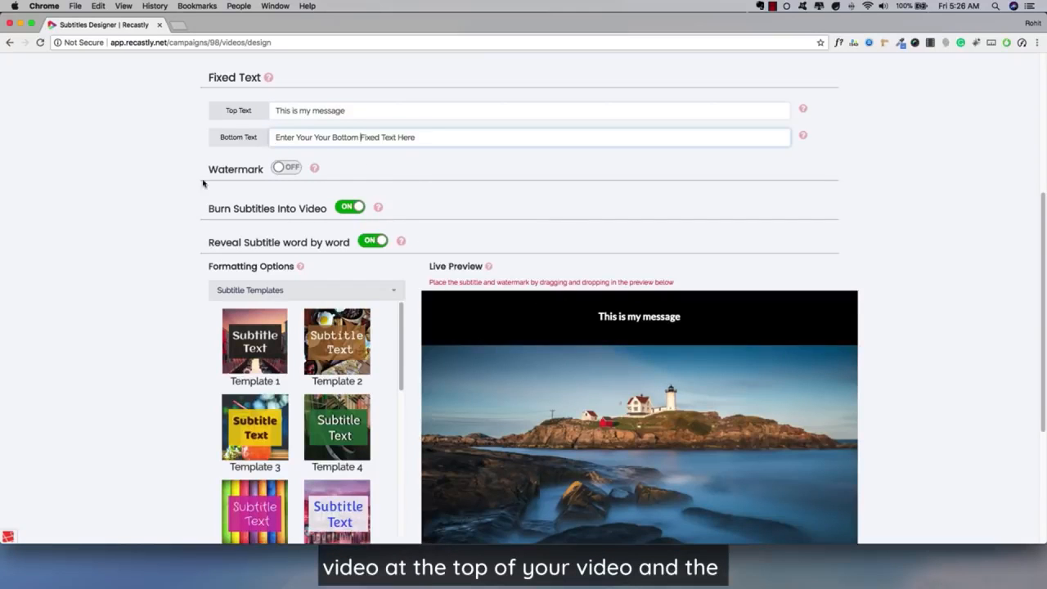
pyautogui.scroll(-3, 174, 226)
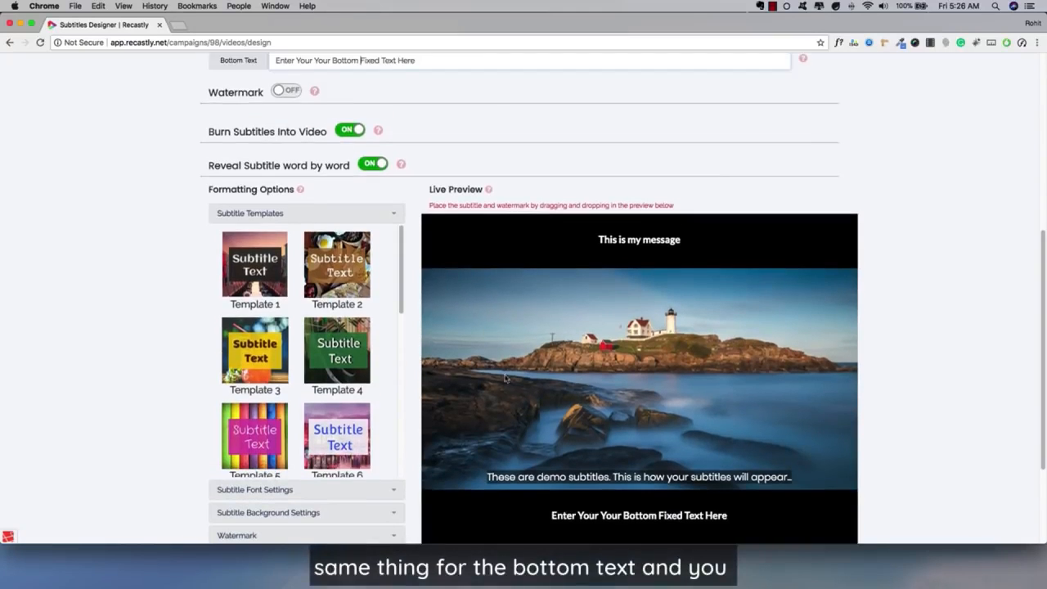
pyautogui.scroll(3, 361, 118)
# Step: Set the fixed text's font to Karla and its size to 32
pyautogui.scroll(-3, 342, 136)
pyautogui.scroll(-3, 278, 271)
pyautogui.scroll(-4, 164, 379)
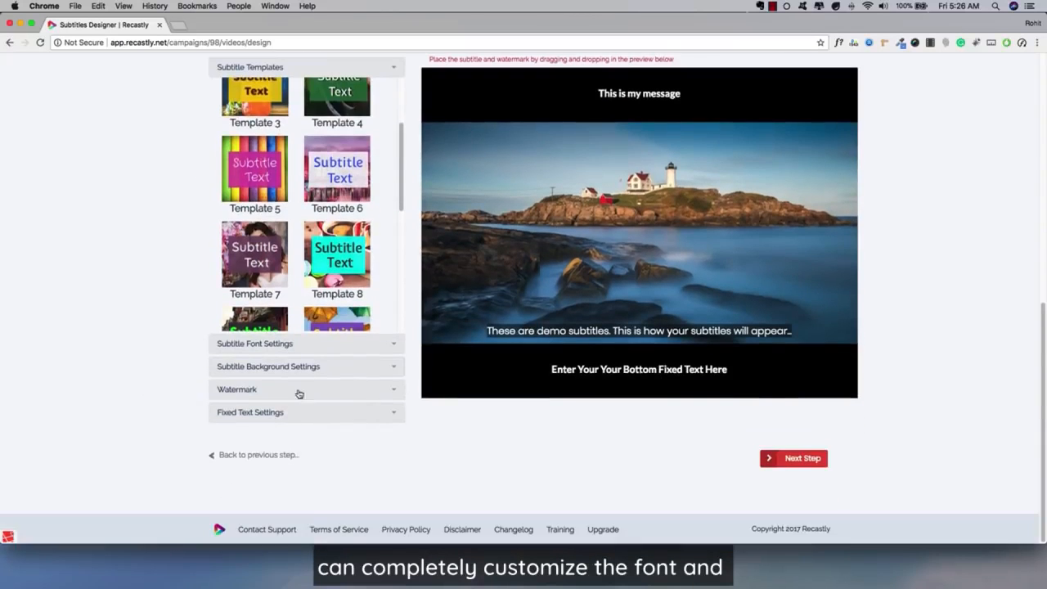
pyautogui.click(242, 411)
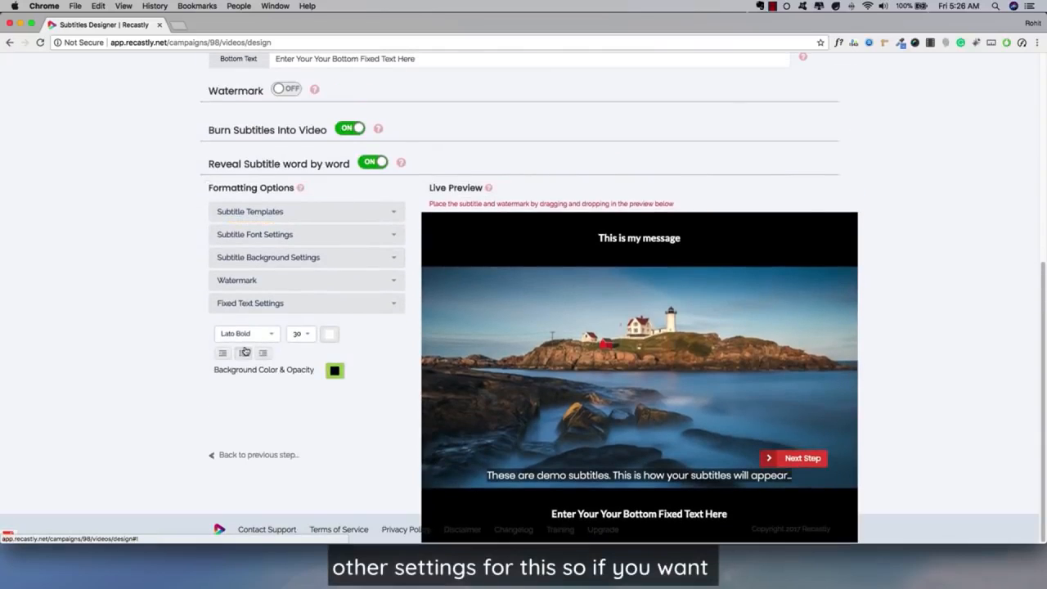
pyautogui.click(250, 335)
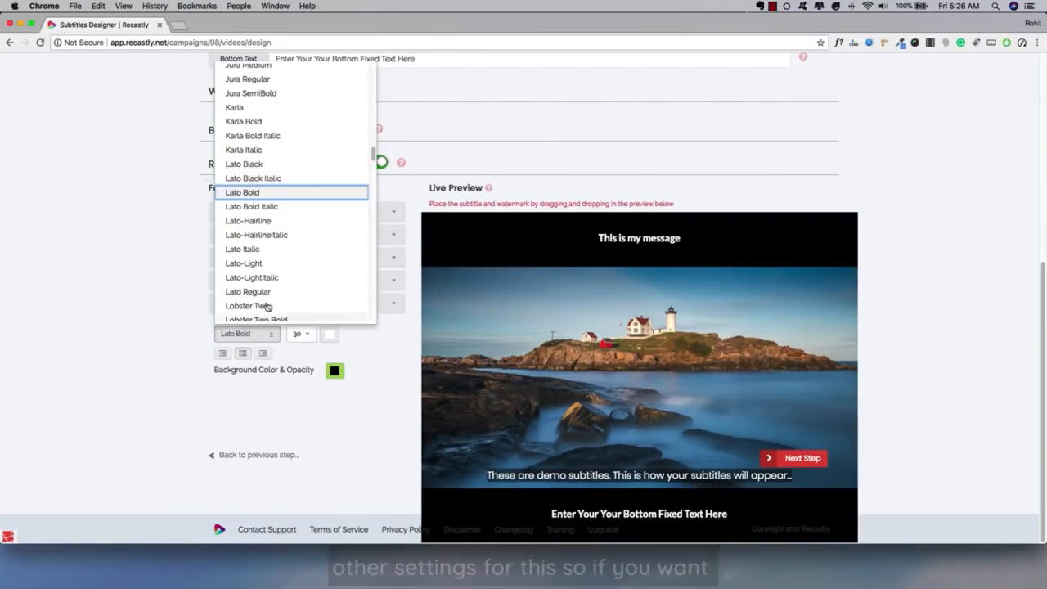
pyautogui.click(260, 108)
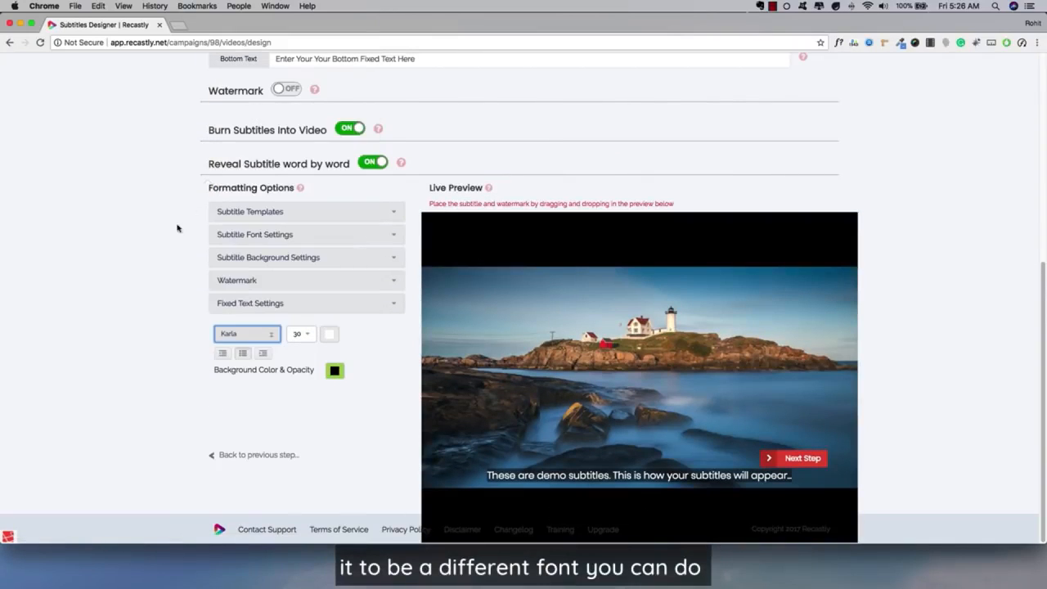
pyautogui.click(304, 335)
pyautogui.click(309, 500)
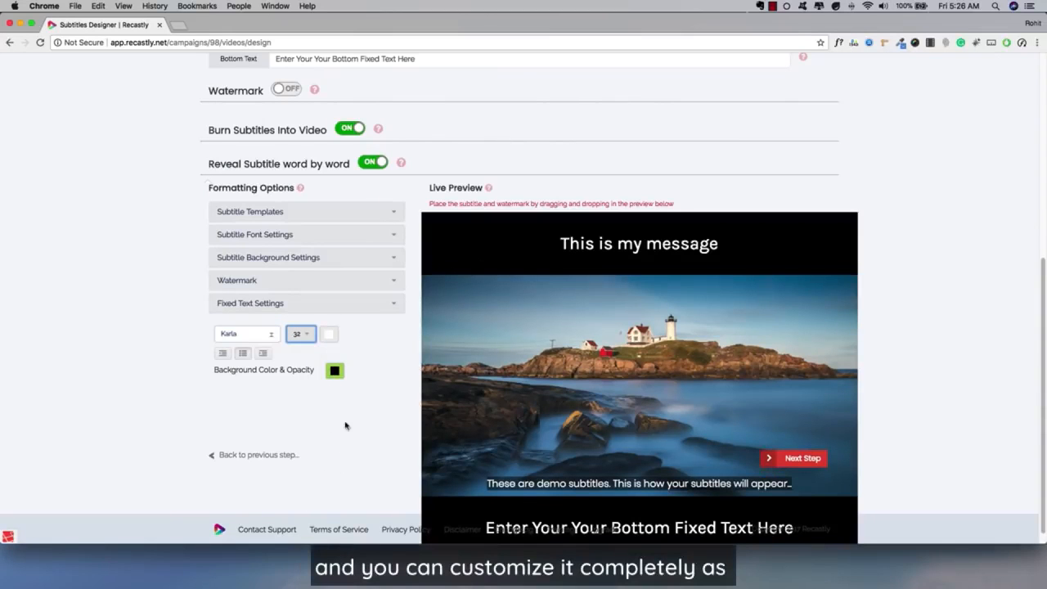
# Step: Set the video size to Standard and check the live preview
pyautogui.scroll(-1, 221, 321)
pyautogui.scroll(5, 385, 356)
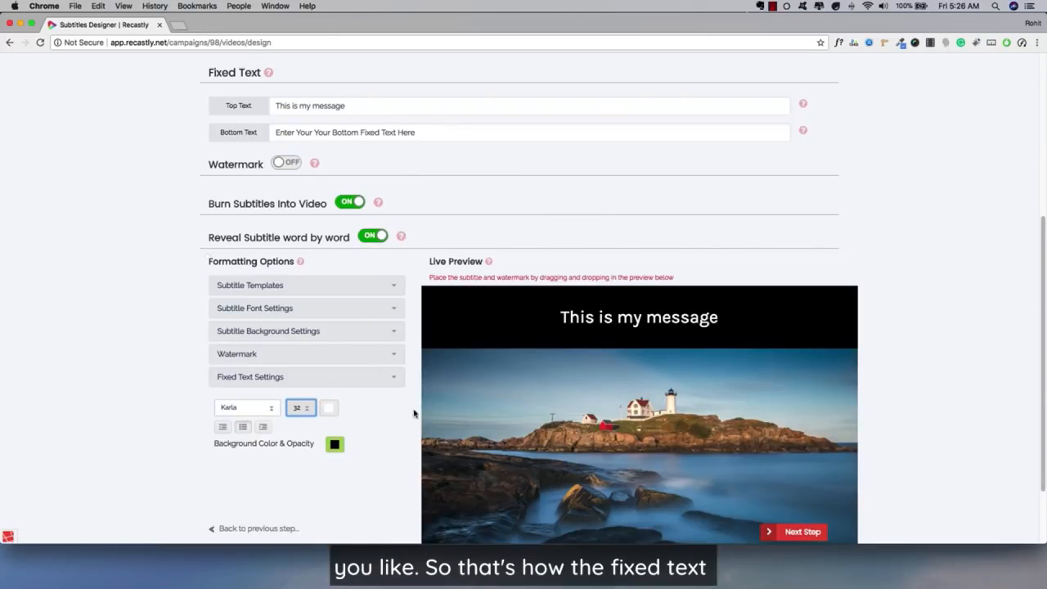
pyautogui.scroll(5, 458, 381)
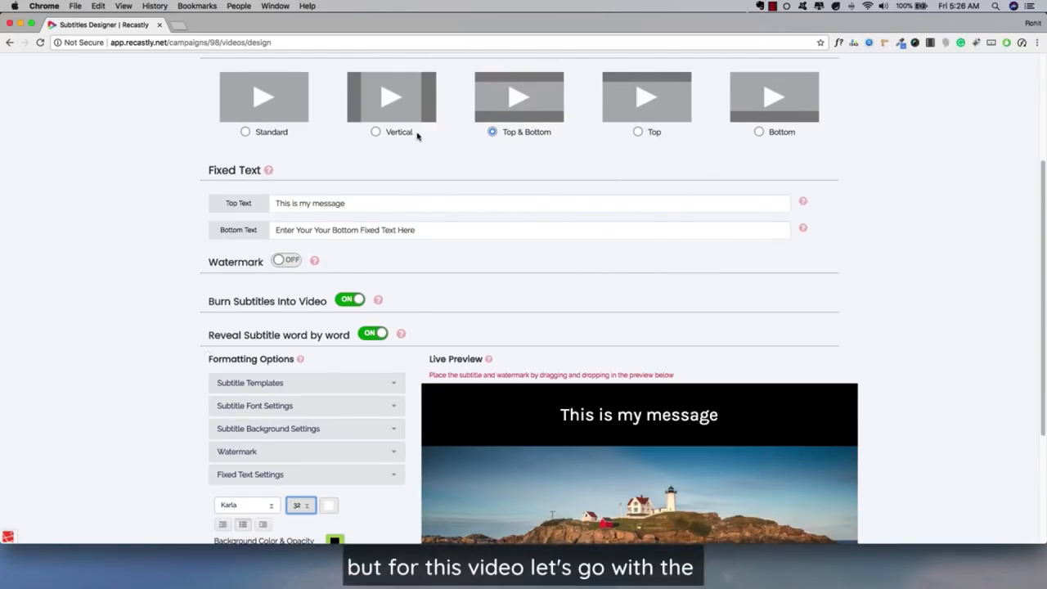
pyautogui.click(251, 135)
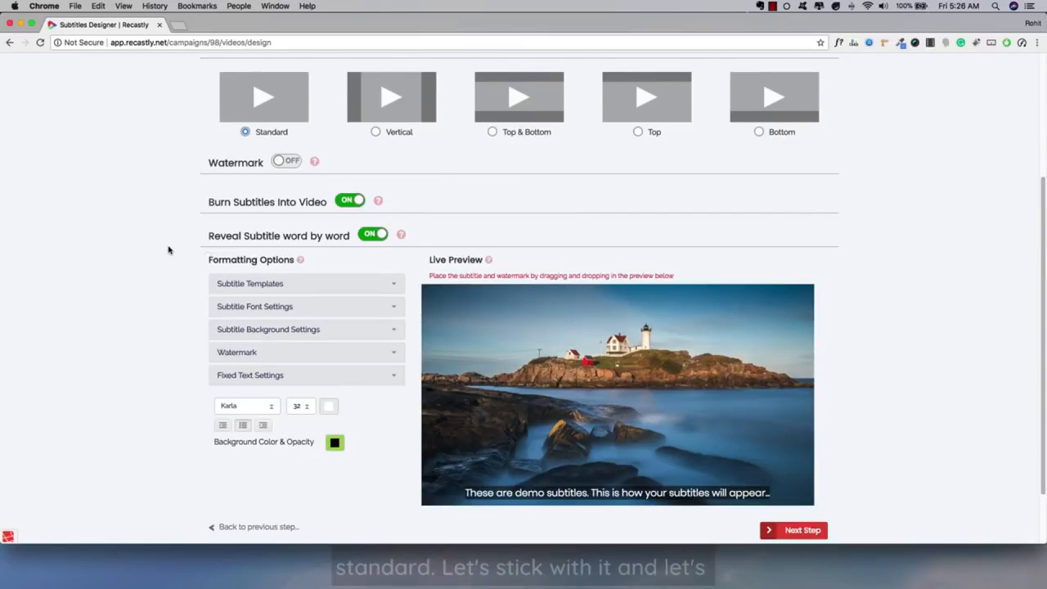
pyautogui.scroll(1, 168, 252)
pyautogui.scroll(-1, 169, 249)
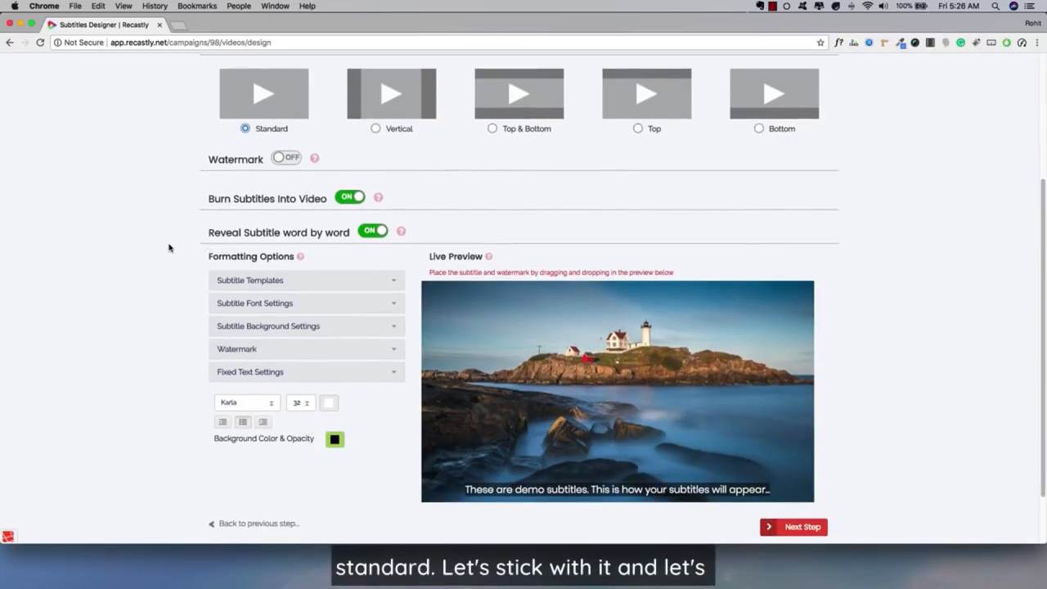
# Step: Turn on the text watermark and check it in the live preview
pyautogui.scroll(5, 303, 189)
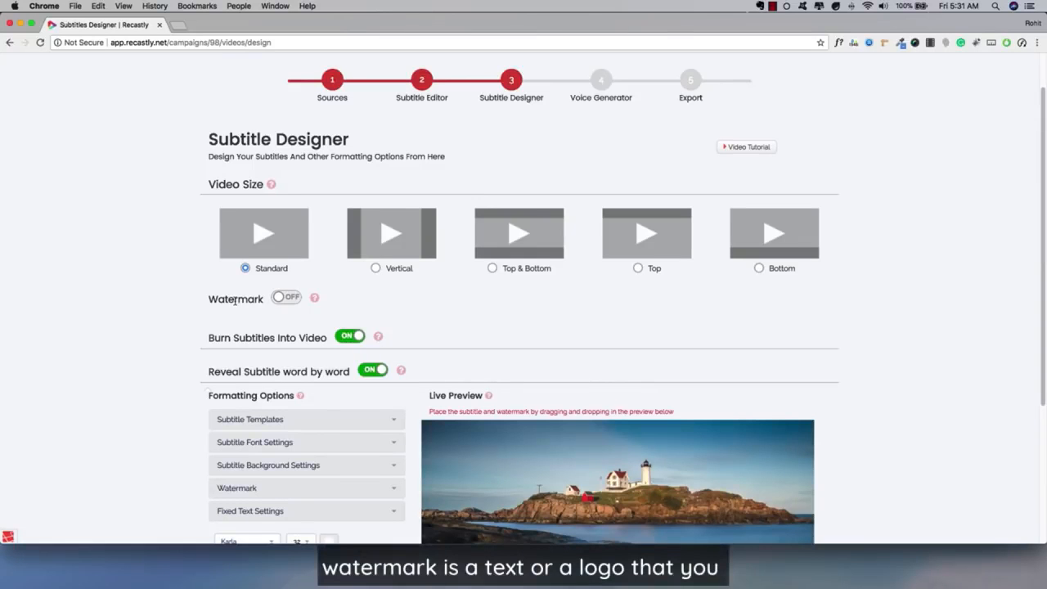
pyautogui.click(278, 297)
pyautogui.scroll(-2, 208, 319)
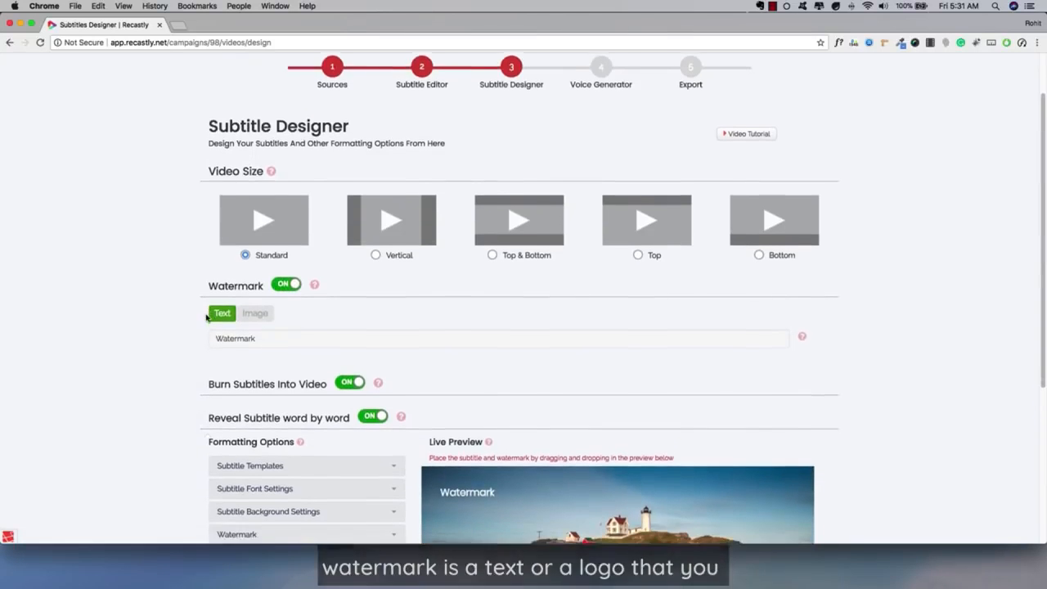
pyautogui.scroll(-5, 174, 318)
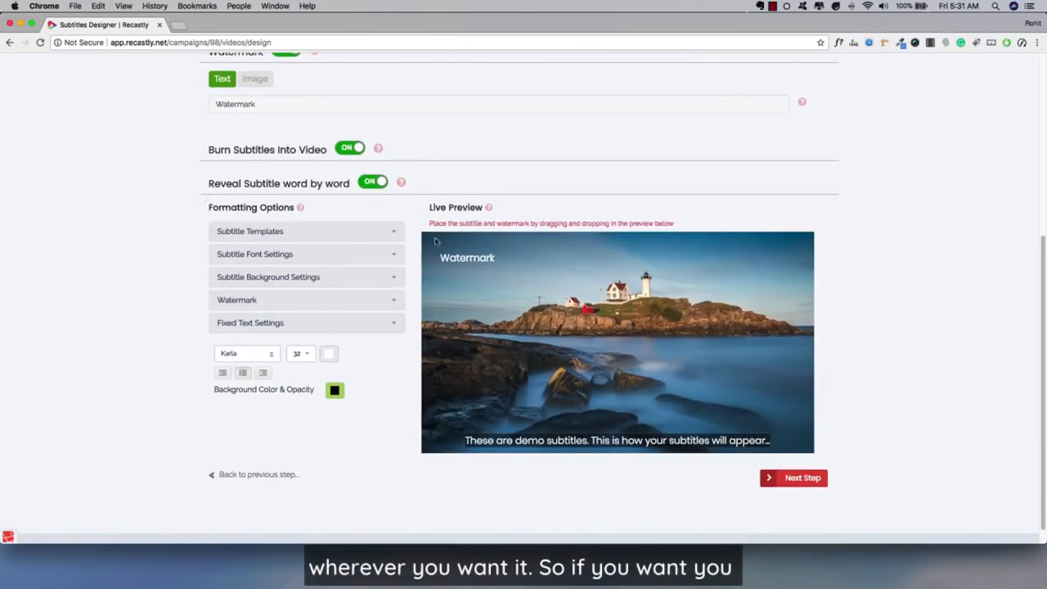
# Step: Move the watermark to the upper-right corner of the video in the live preview
pyautogui.scroll(1, 448, 378)
pyautogui.click(267, 126)
pyautogui.click(494, 291)
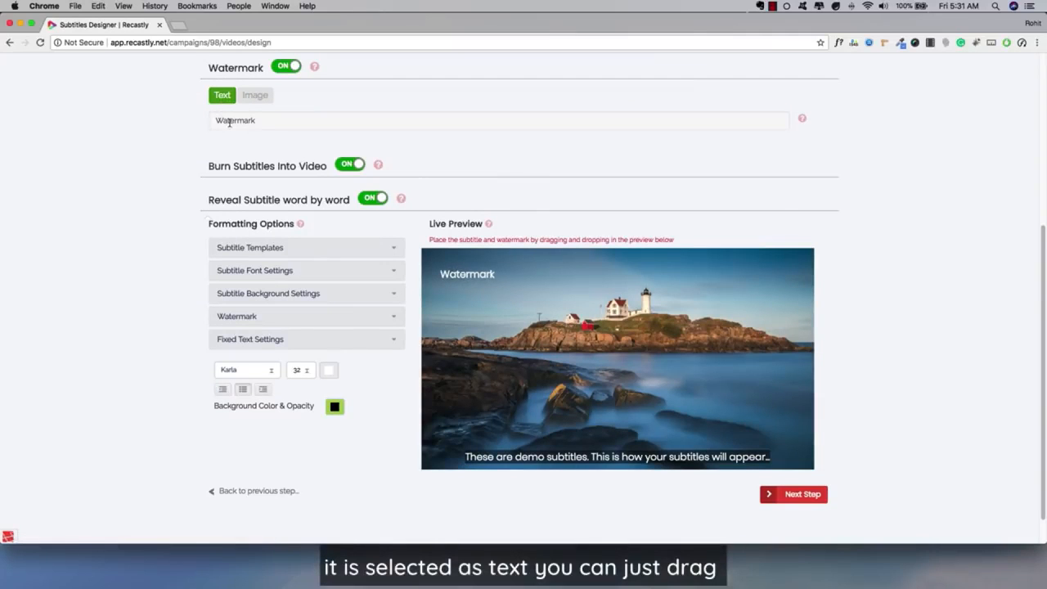
pyautogui.moveTo(630, 307); pyautogui.dragTo(783, 279)
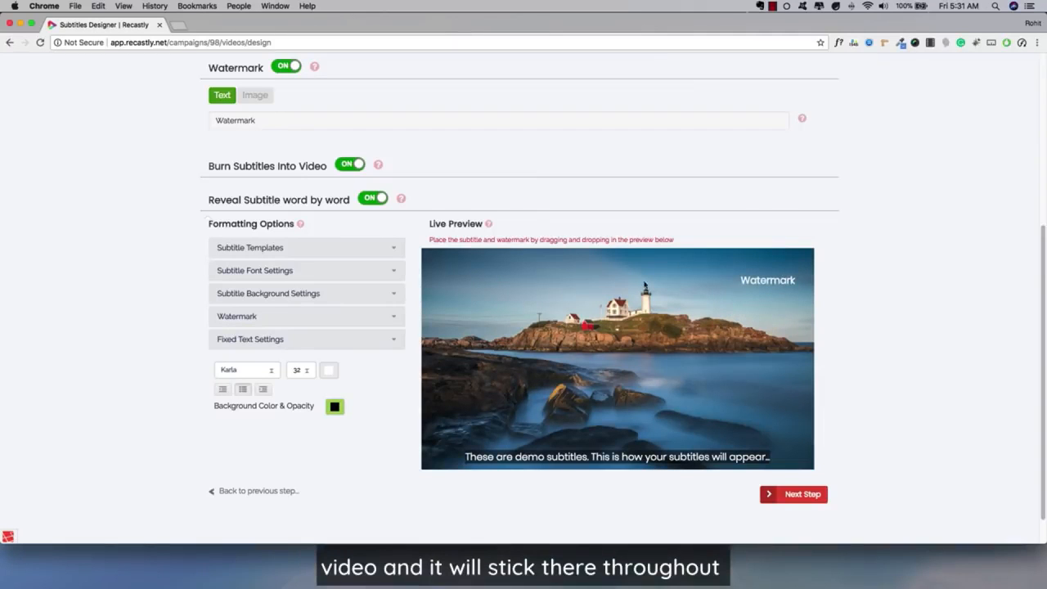
# Step: Turn the watermark off, and try switching word-by-word subtitle reveal off and back on
pyautogui.scroll(2, 245, 270)
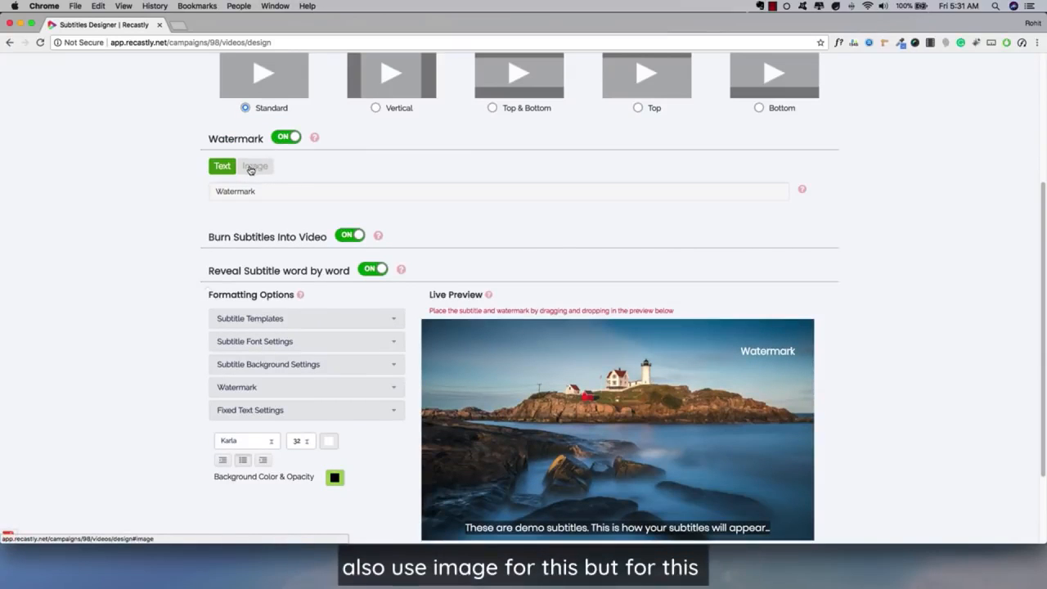
pyautogui.click(286, 137)
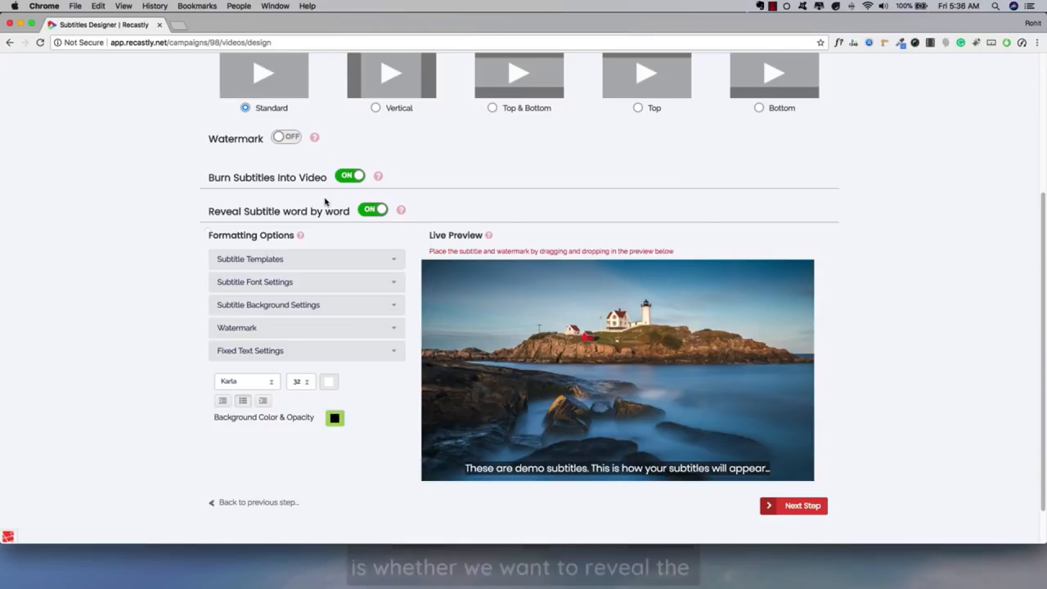
pyautogui.click(369, 211)
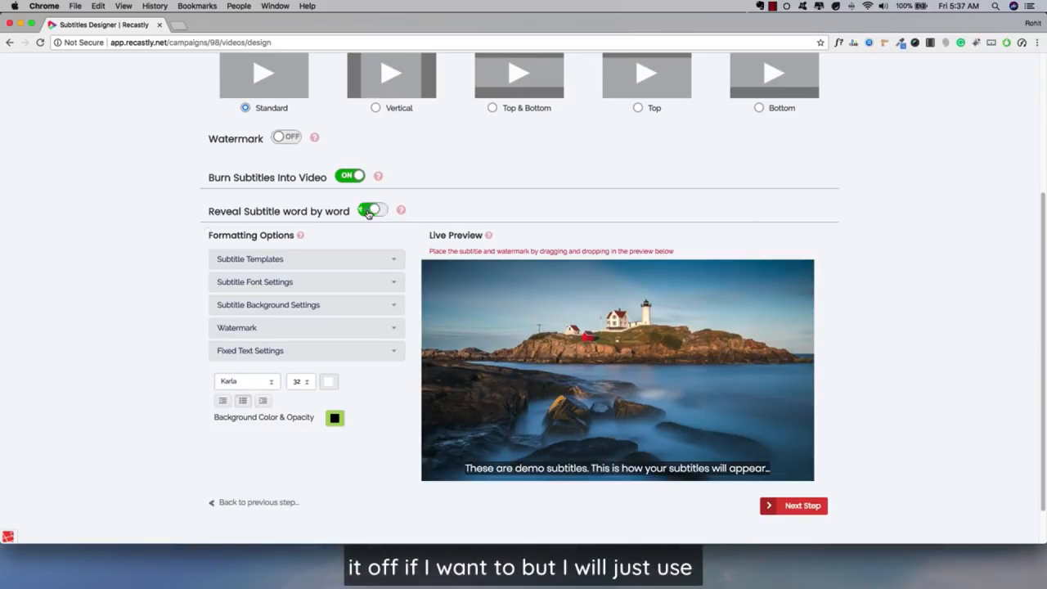
pyautogui.click(368, 212)
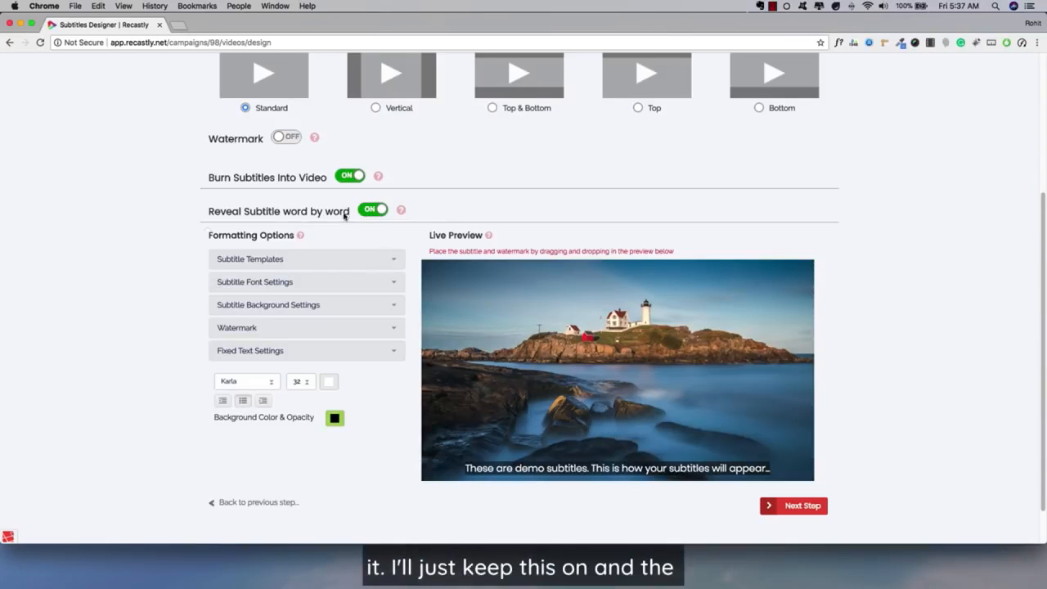
# Step: Browse the subtitle templates and try Template 6 on the demo subtitles
pyautogui.scroll(-1, 329, 246)
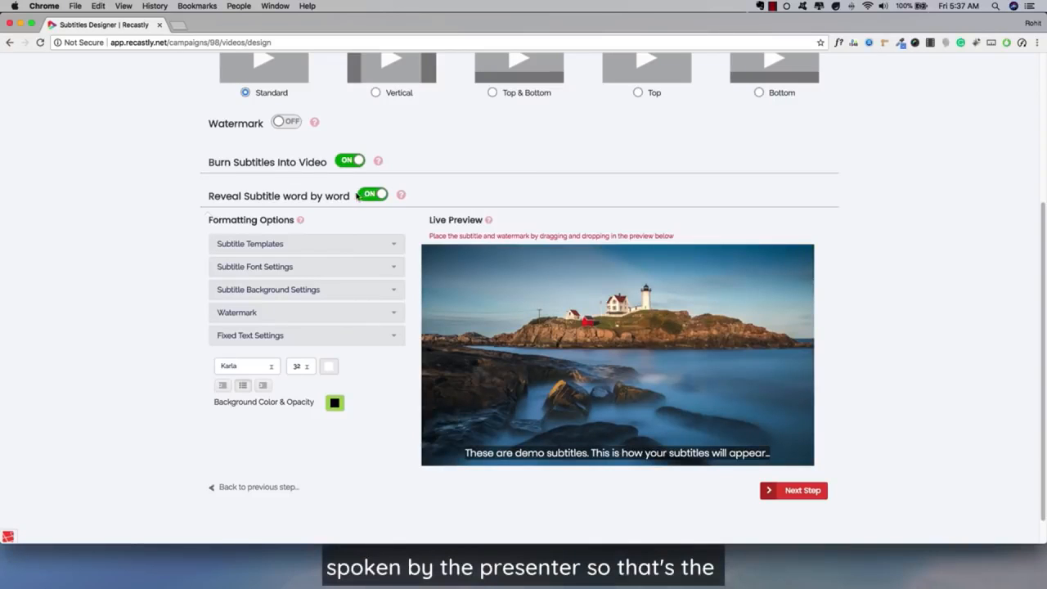
pyautogui.scroll(-2, 334, 195)
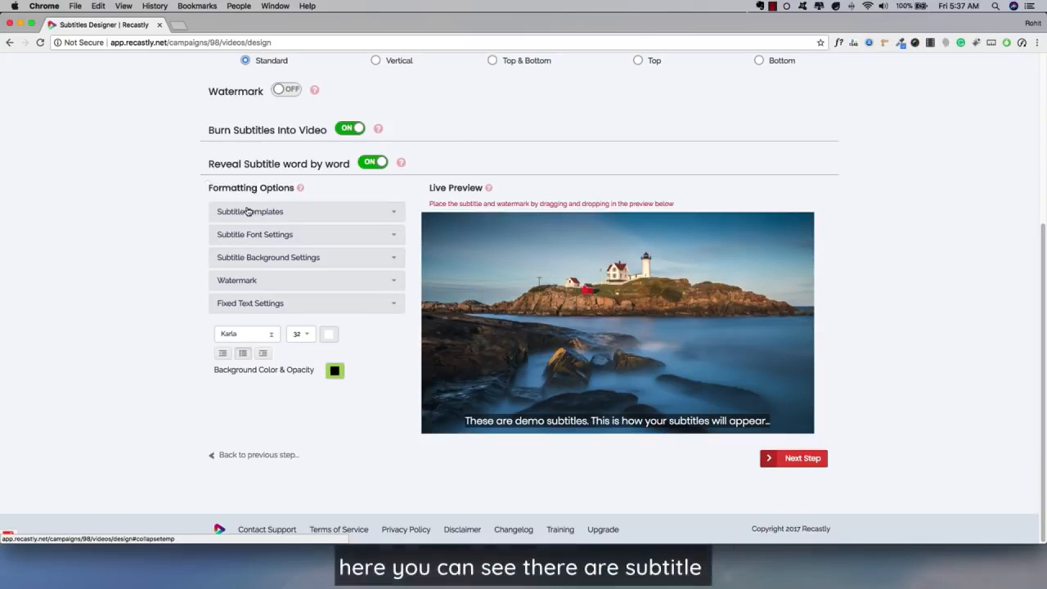
pyautogui.click(248, 211)
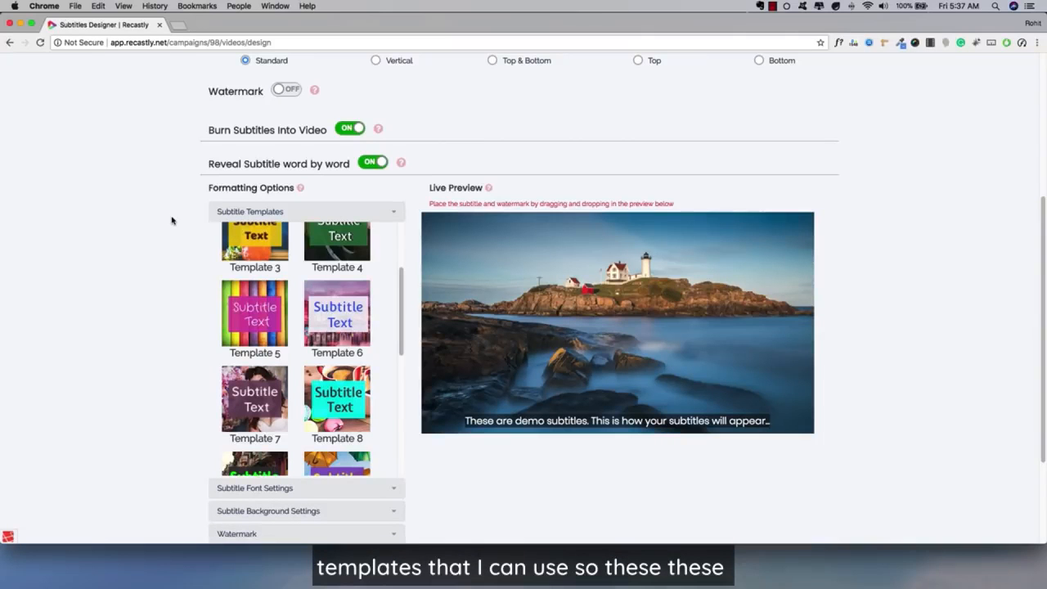
pyautogui.scroll(3, 315, 303)
pyautogui.scroll(-1, 293, 312)
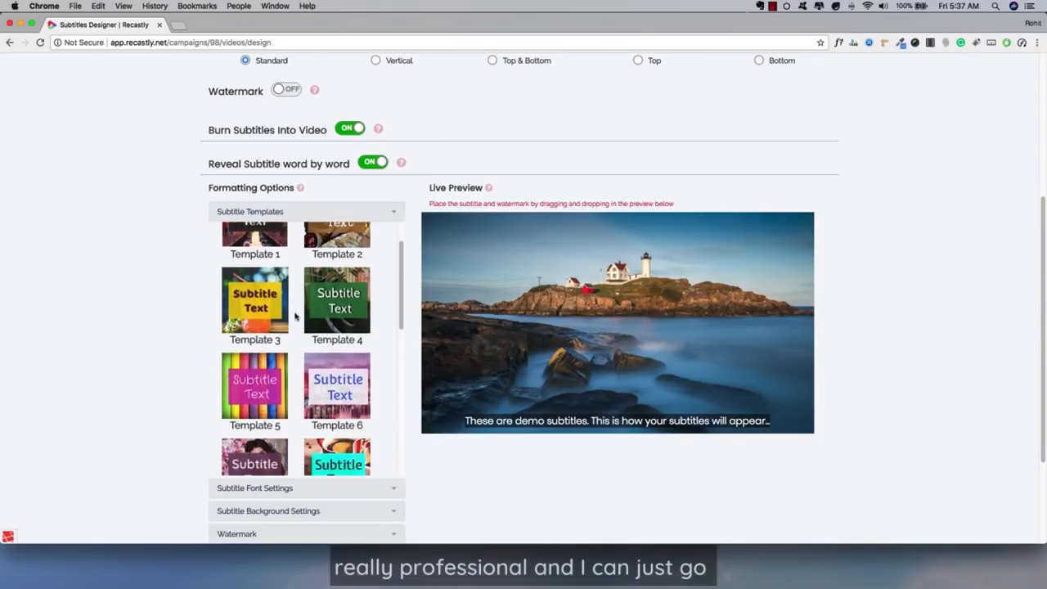
pyautogui.click(299, 353)
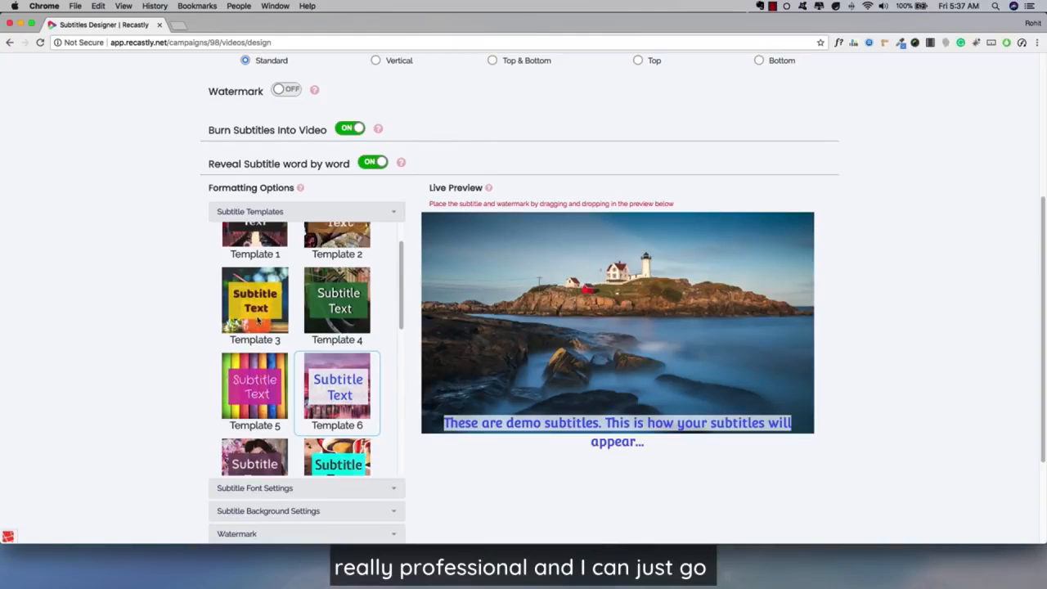
# Step: Apply subtitle Template 3 and reposition the demo subtitles slightly above the video's bottom edge
pyautogui.click(276, 313)
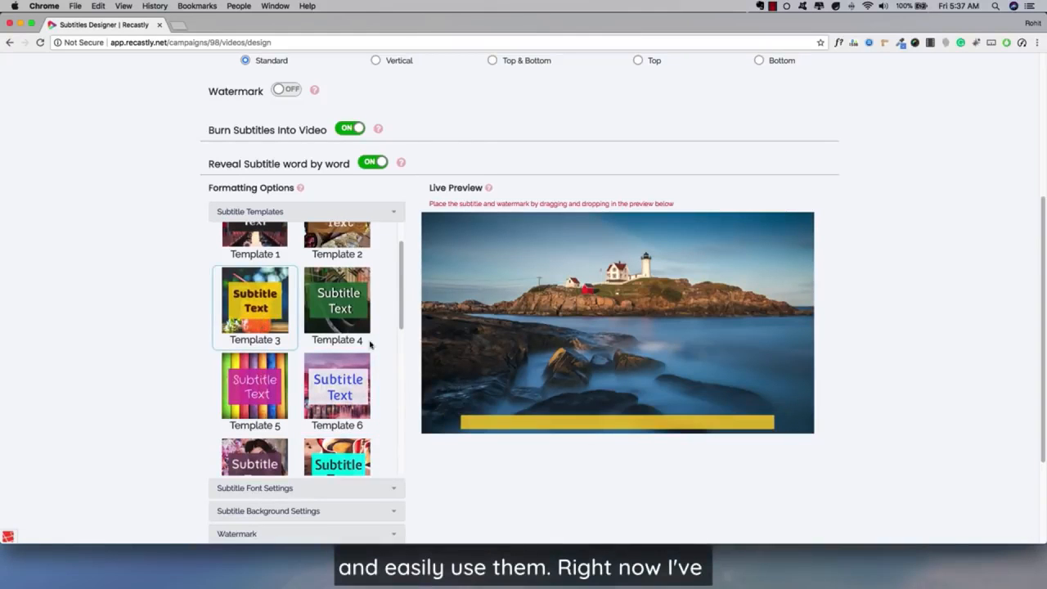
pyautogui.moveTo(530, 418); pyautogui.dragTo(531, 400)
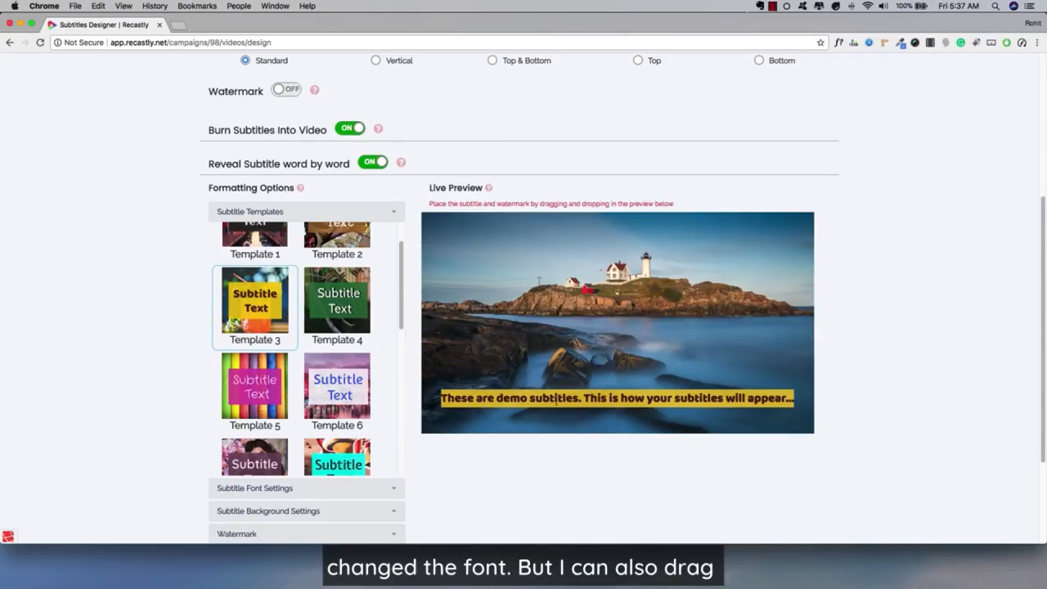
pyautogui.moveTo(562, 407); pyautogui.dragTo(562, 411)
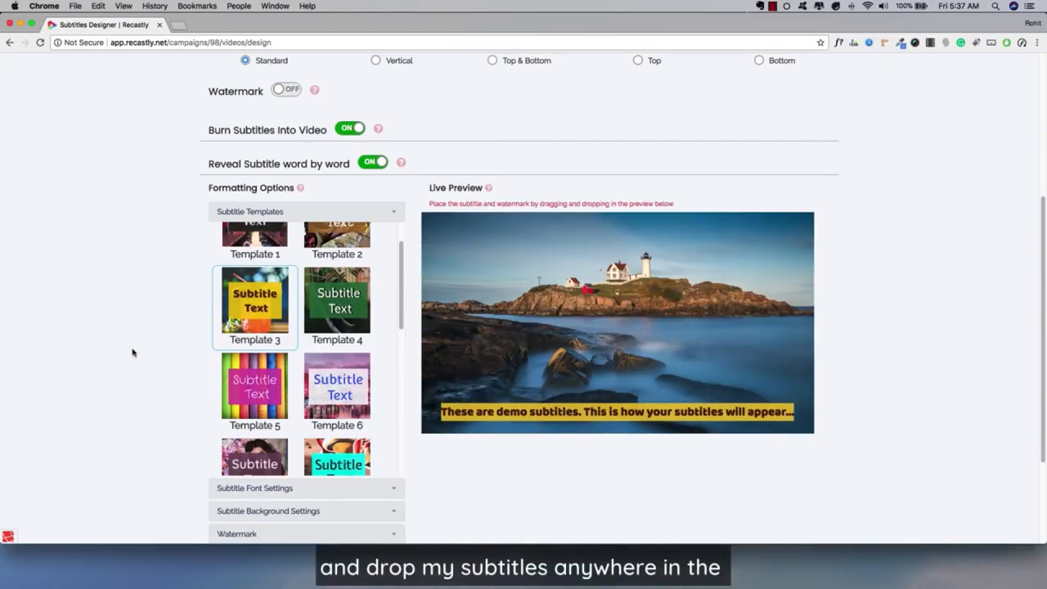
# Step: Apply subtitle Template 5 to the demo subtitles
pyautogui.scroll(1, 133, 353)
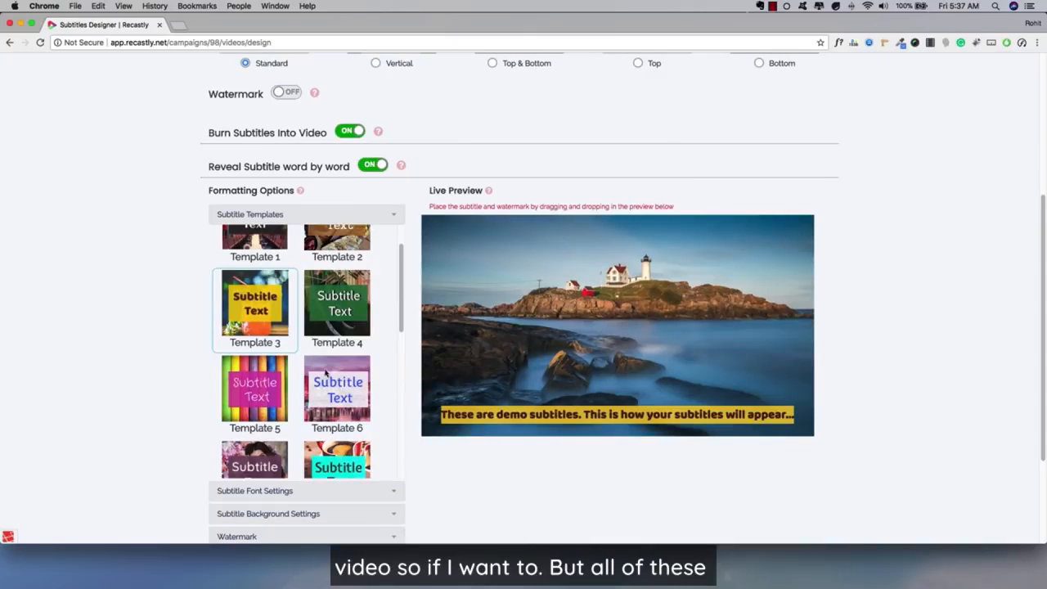
pyautogui.scroll(2, 336, 372)
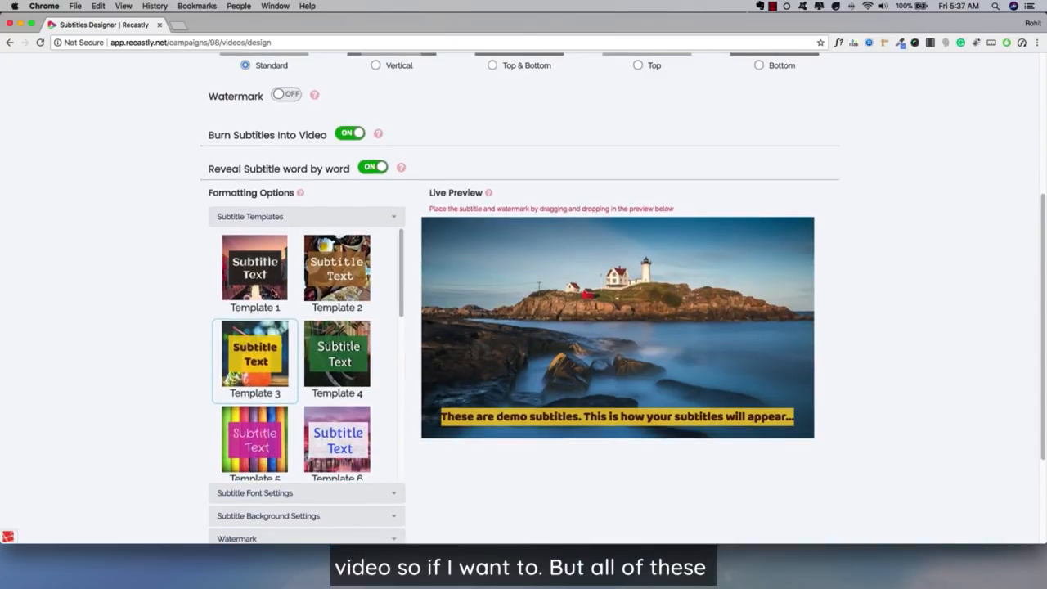
pyautogui.scroll(-2, 271, 293)
pyautogui.click(260, 396)
pyautogui.scroll(-3, 335, 384)
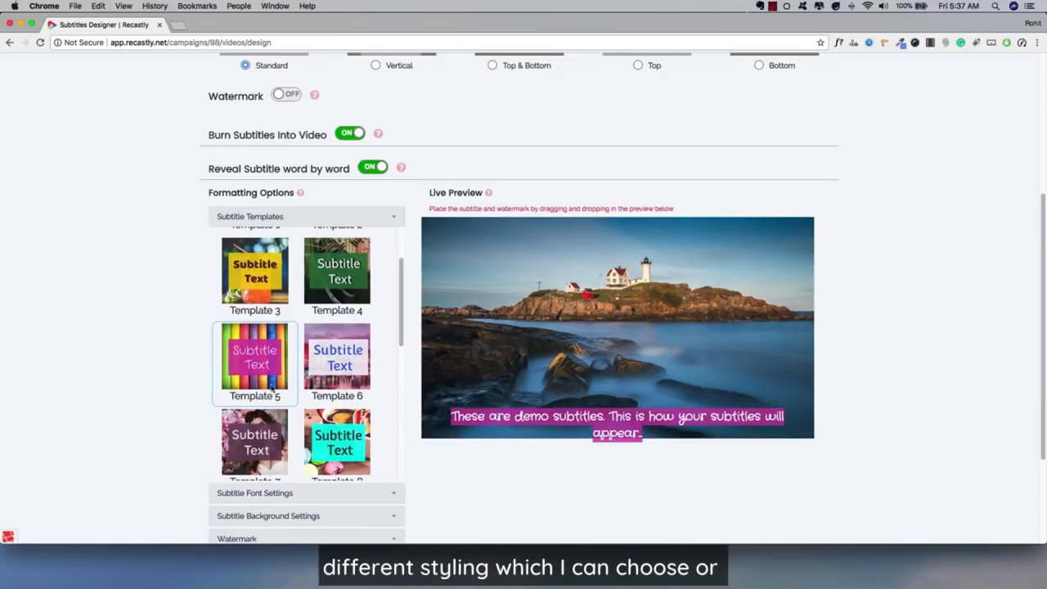
# Step: Browse the fonts available for the subtitles and set the subtitle font size to 20
pyautogui.click(259, 492)
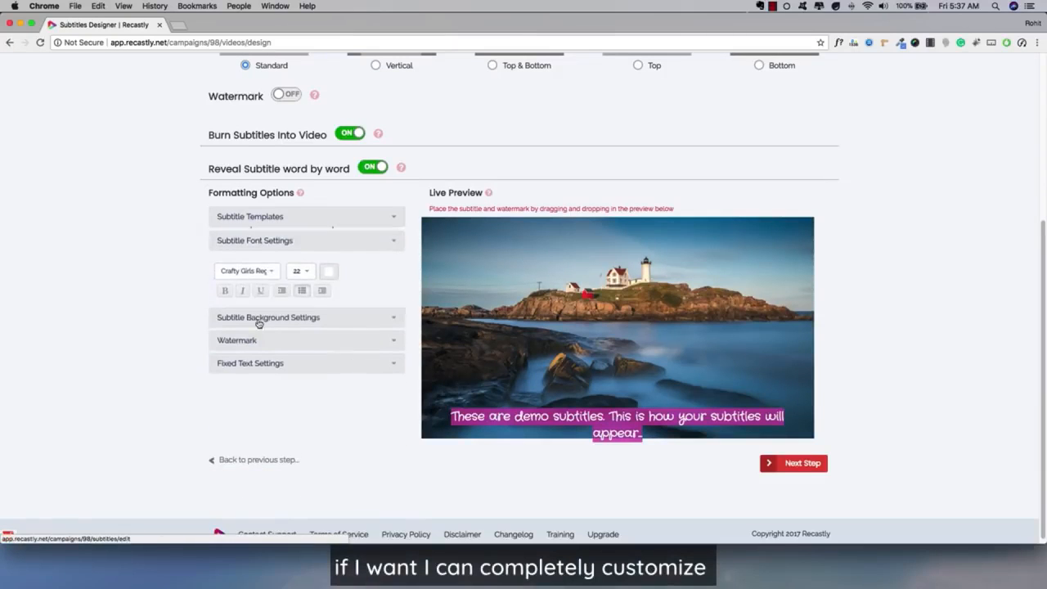
pyautogui.click(245, 270)
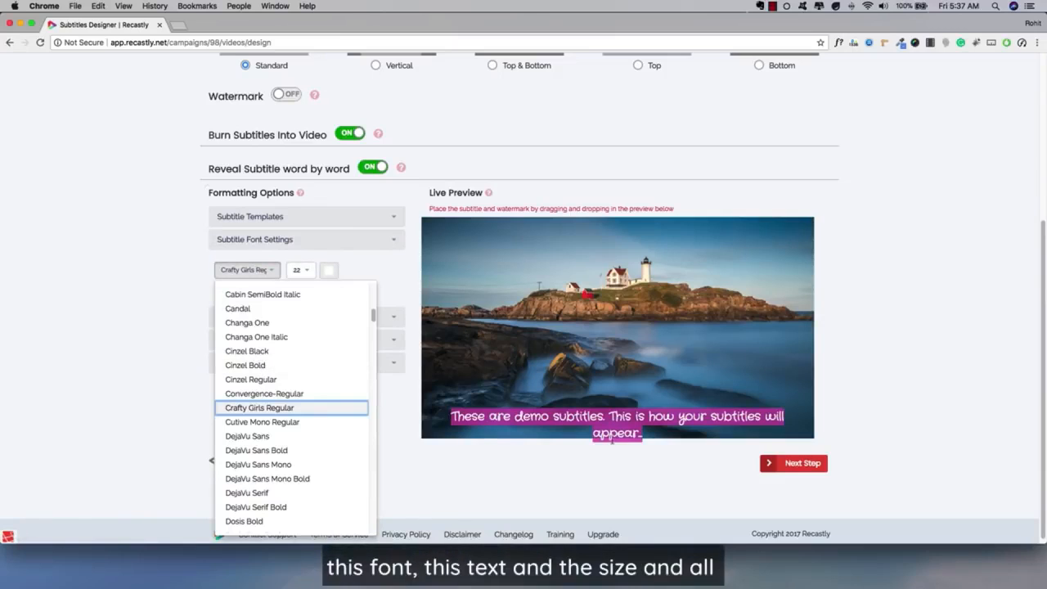
pyautogui.scroll(3, 300, 376)
pyautogui.scroll(4, 300, 383)
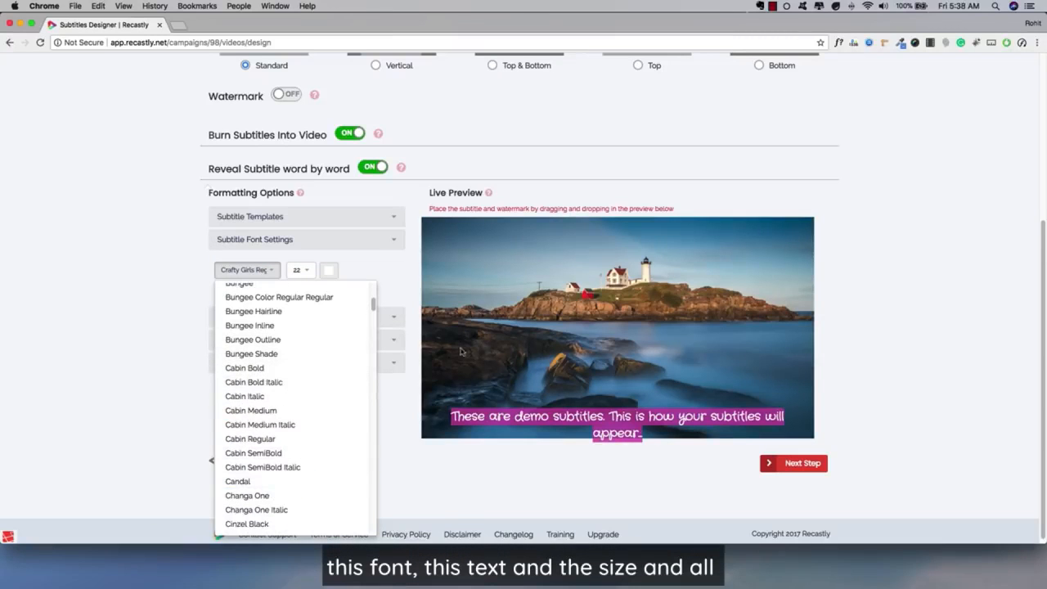
pyautogui.click(301, 269)
pyautogui.click(303, 348)
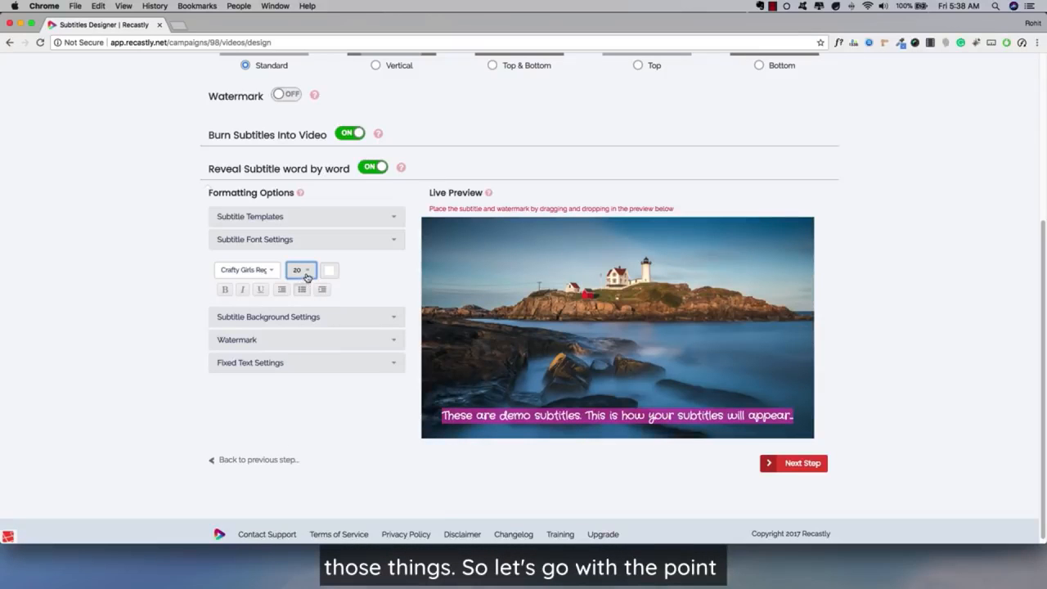
# Step: Set the subtitle font to Quicksand Bold
pyautogui.click(243, 270)
pyautogui.scroll(1, 274, 370)
pyautogui.scroll(6, 275, 370)
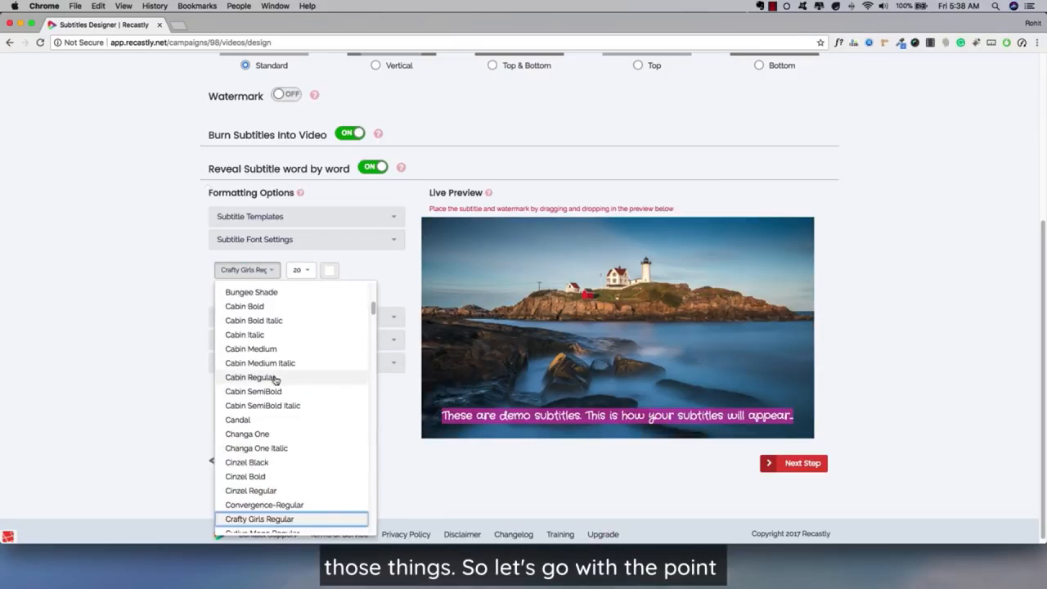
pyautogui.scroll(-15, 296, 399)
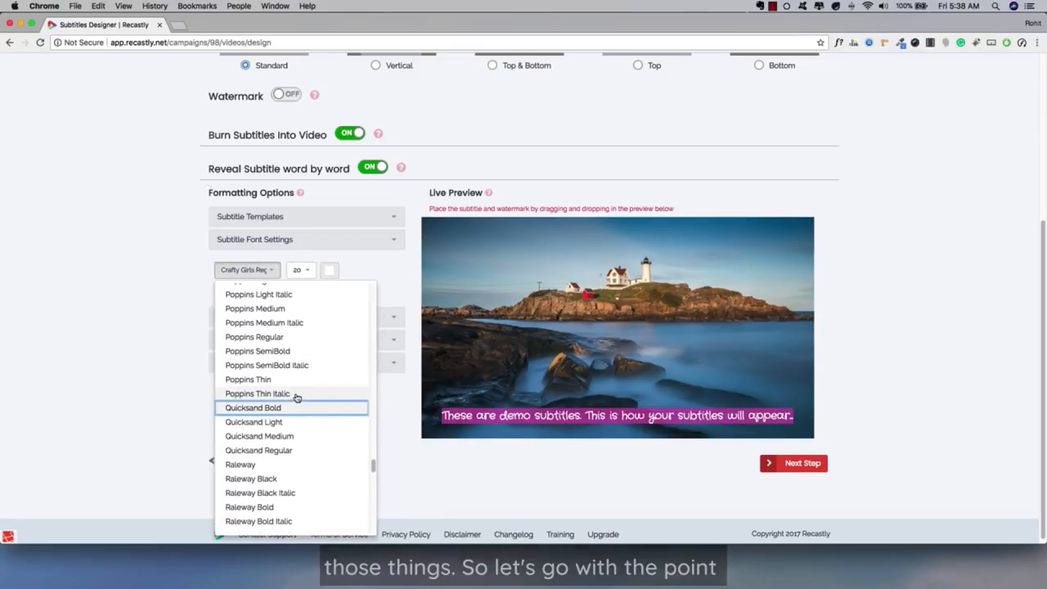
pyautogui.click(291, 404)
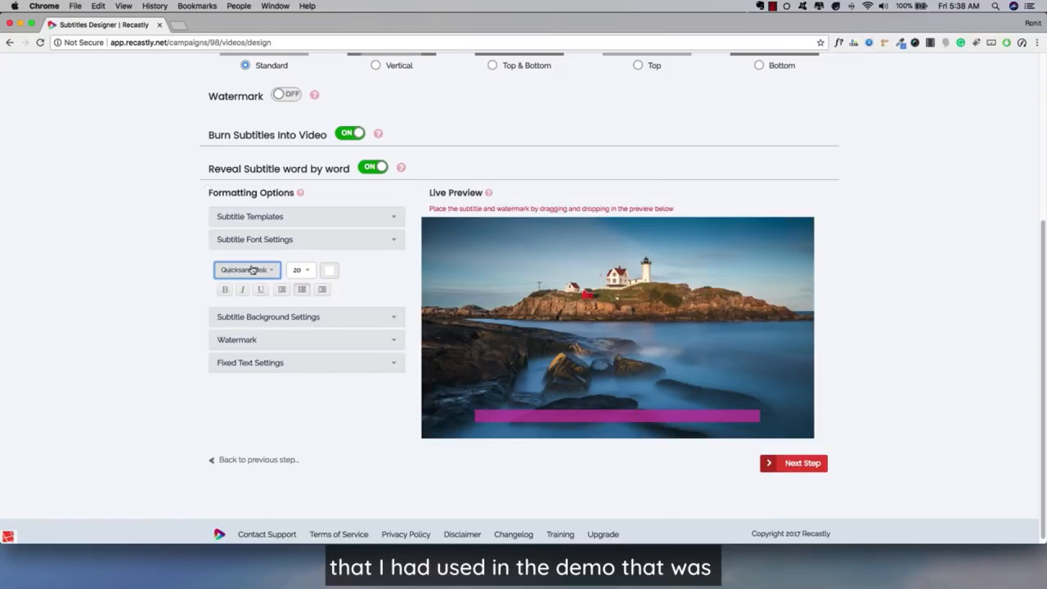
# Step: Change the subtitle font to Quicksand Medium, keeping the font size at 20
pyautogui.click(262, 272)
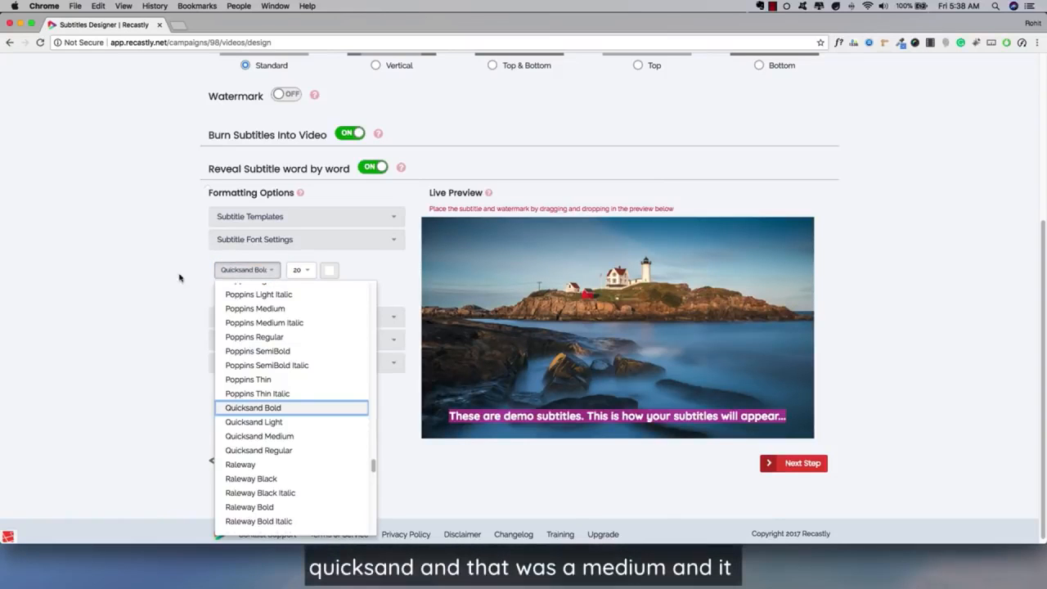
pyautogui.click(263, 435)
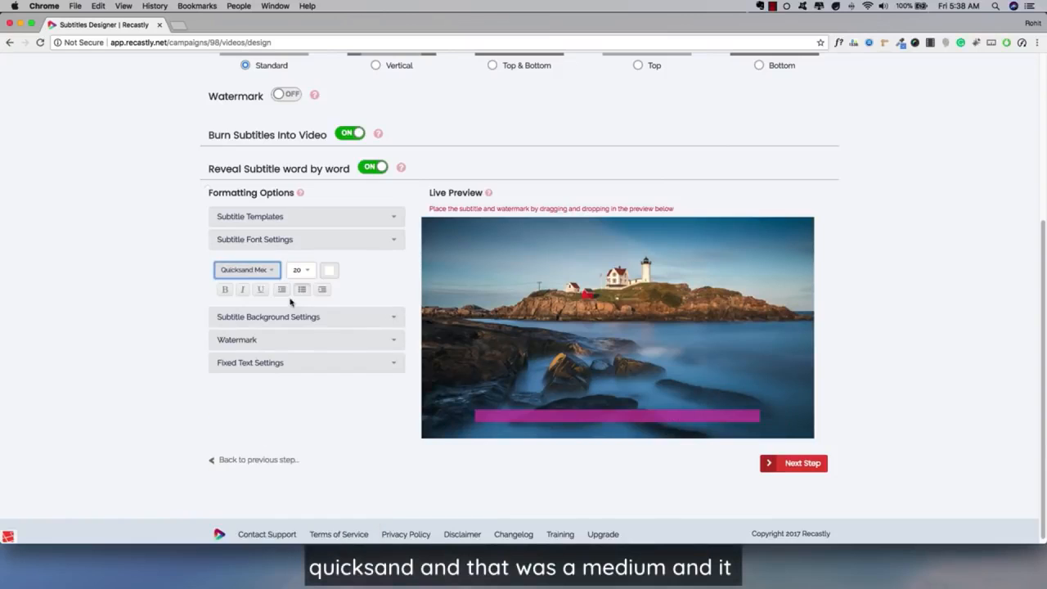
pyautogui.click(301, 269)
pyautogui.click(353, 287)
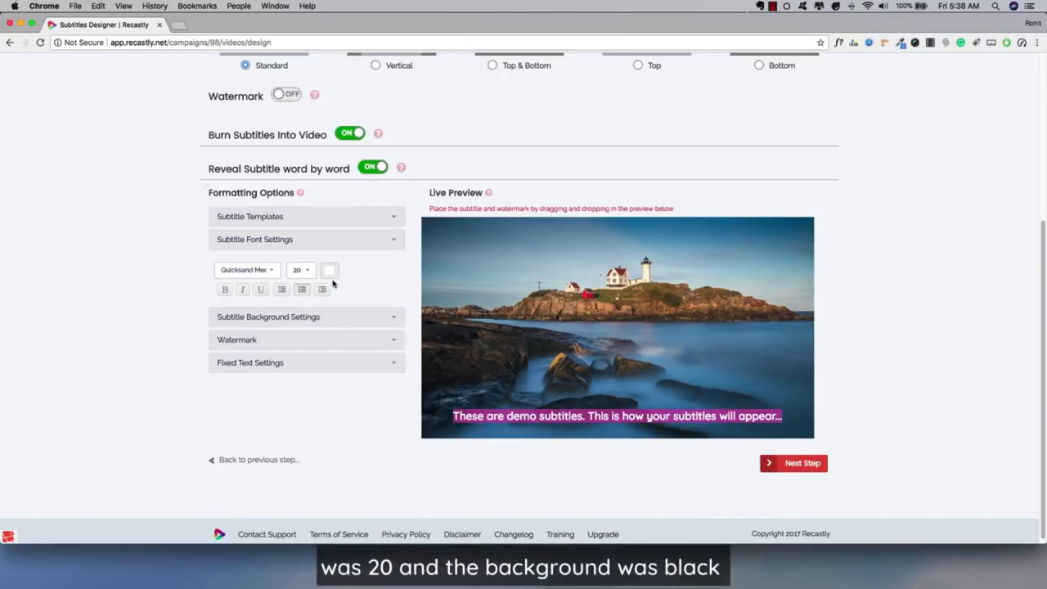
# Step: Change the subtitle background colour to black and make it semi-transparent
pyautogui.click(288, 318)
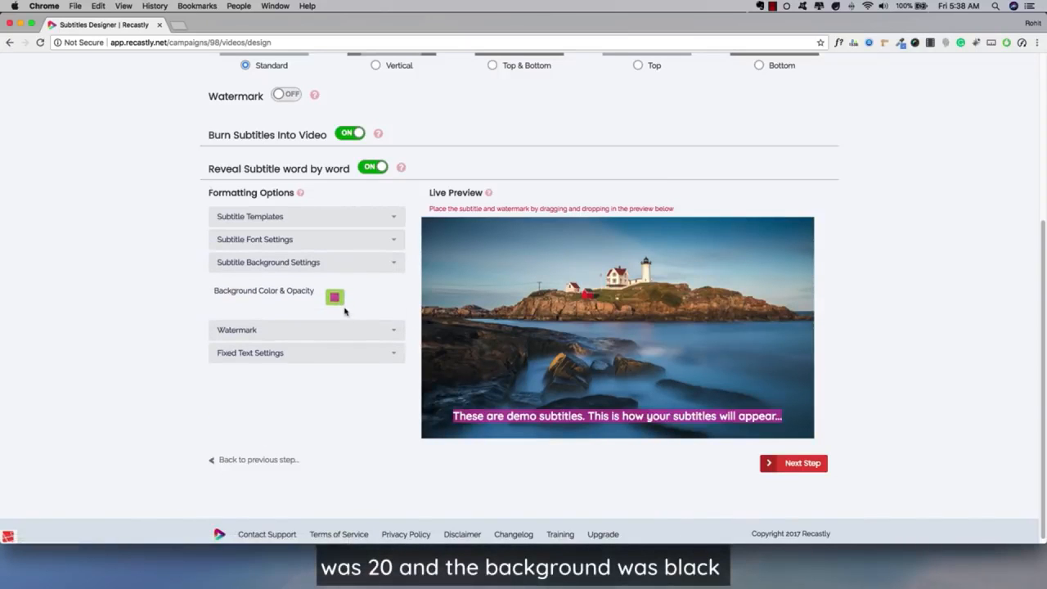
pyautogui.click(335, 299)
pyautogui.moveTo(272, 350); pyautogui.dragTo(266, 360)
pyautogui.click(339, 346)
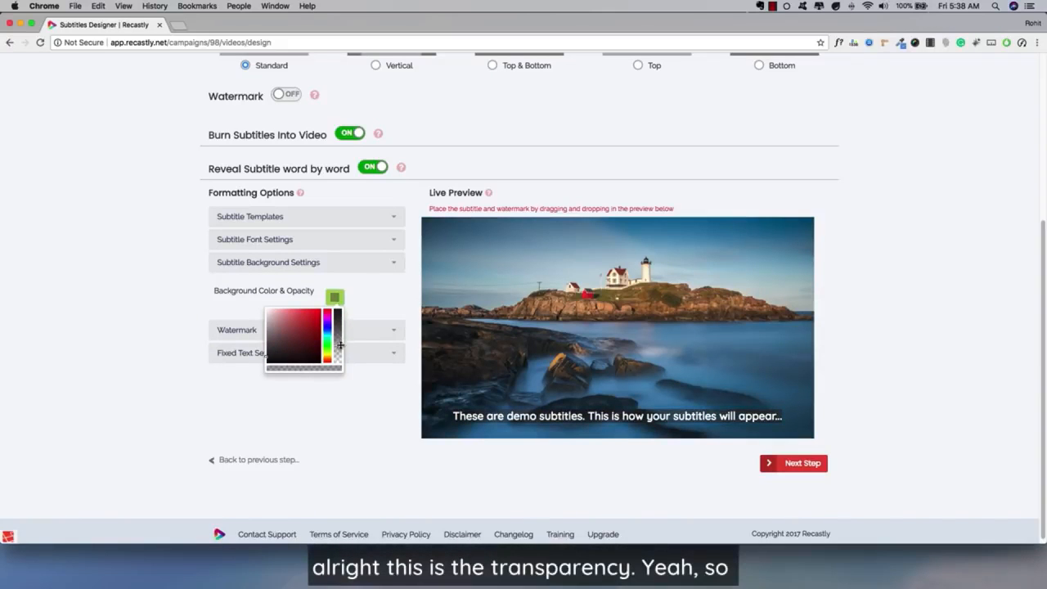
pyautogui.click(374, 314)
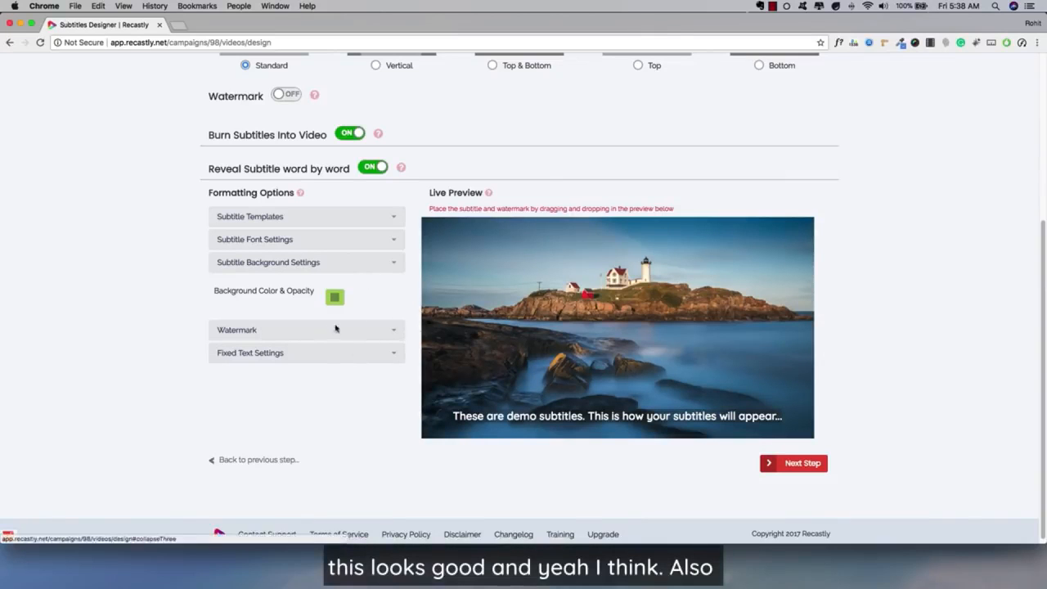
# Step: Review the formatting options for the watermark and the fixed text
pyautogui.click(244, 336)
pyautogui.scroll(2, 172, 266)
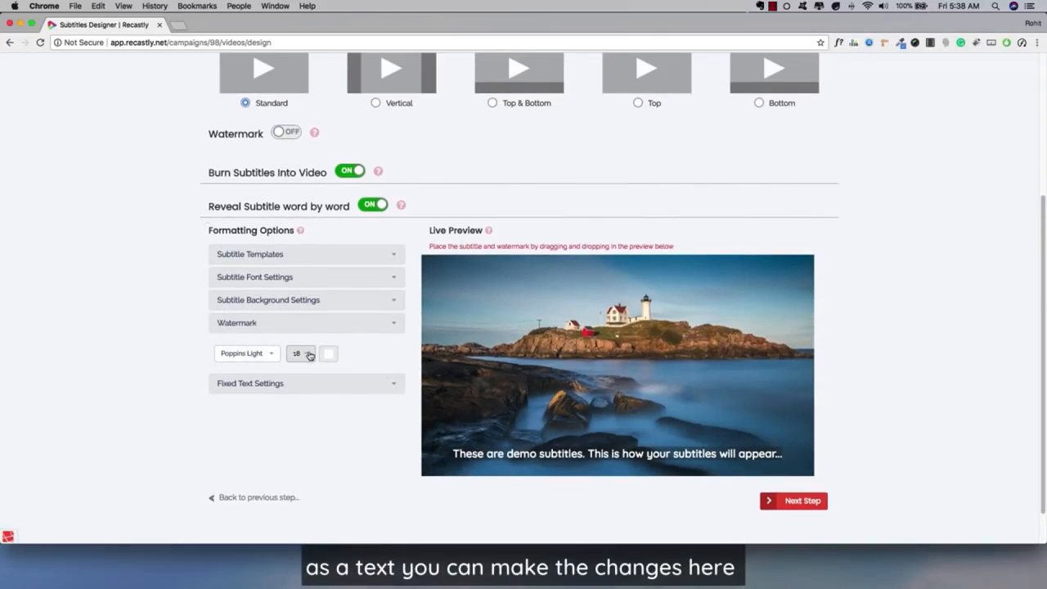
pyautogui.click(272, 383)
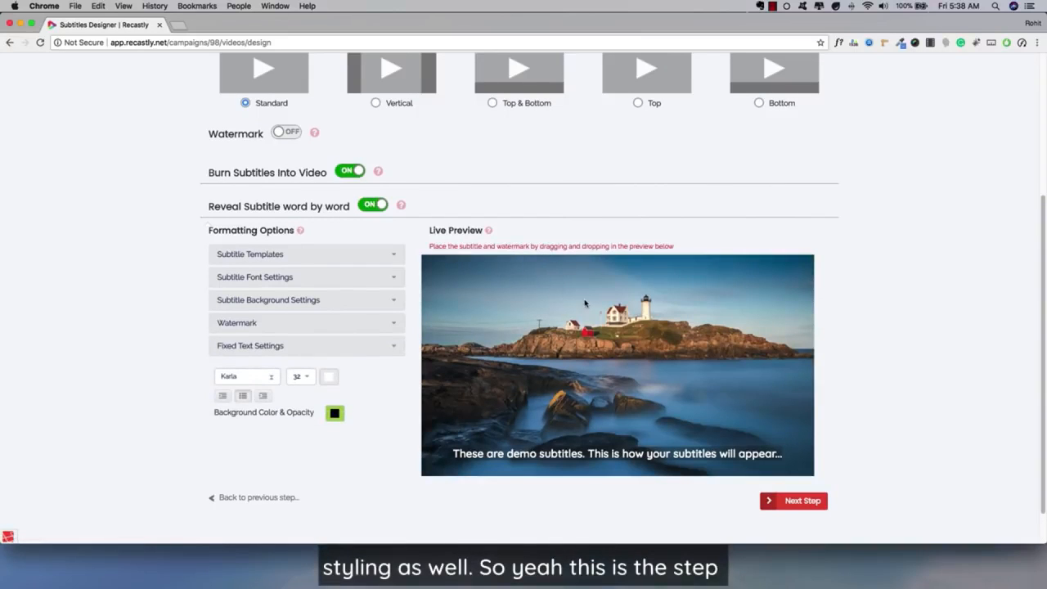
pyautogui.scroll(5, 585, 303)
pyautogui.scroll(-8, 586, 303)
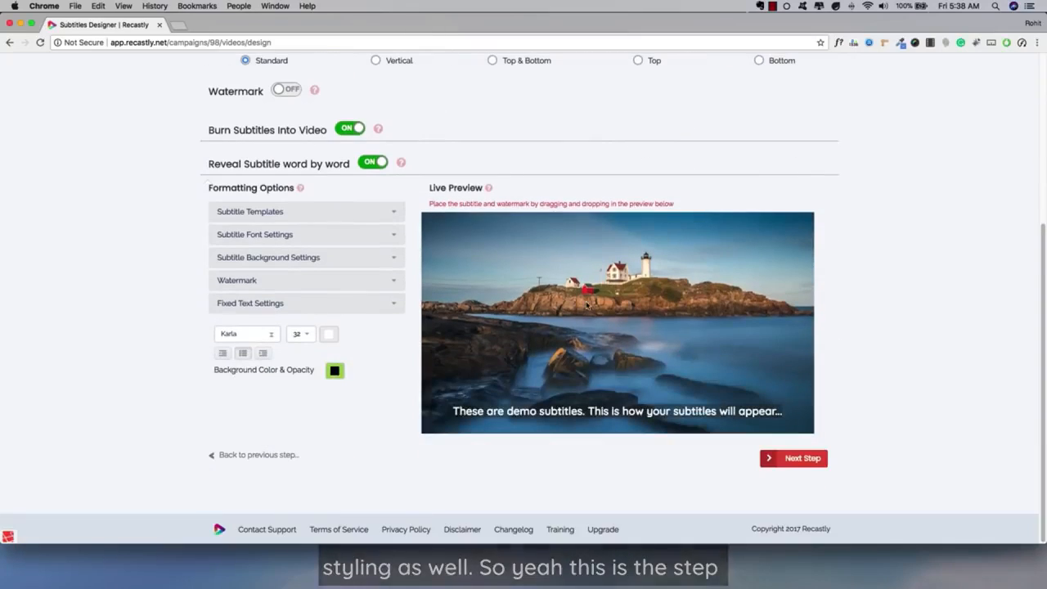
# Step: Proceed to the Voice Generator step and turn on the voiceover for the video
pyautogui.click(789, 458)
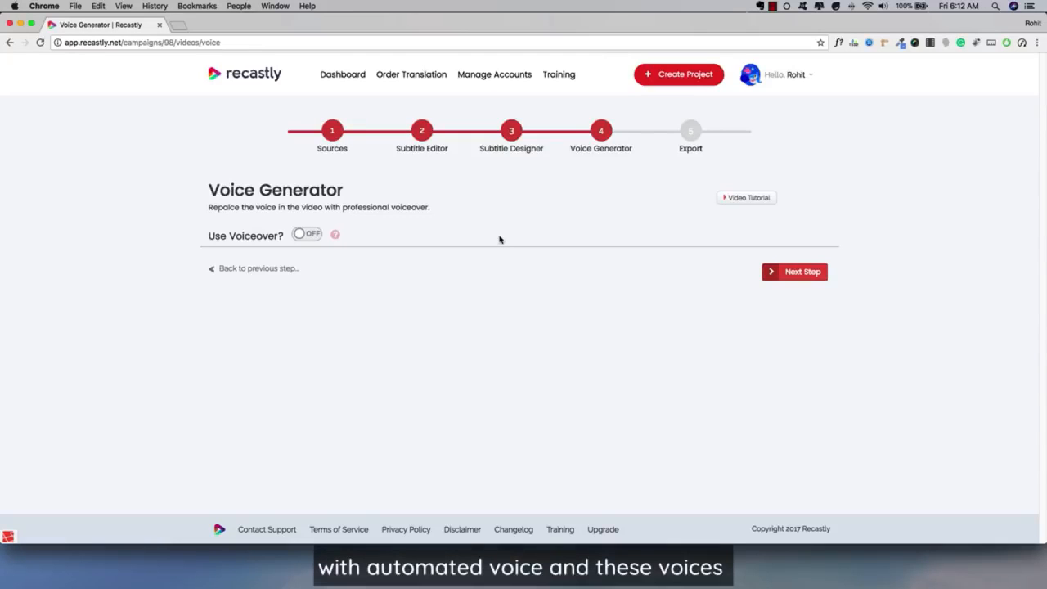
pyautogui.click(309, 235)
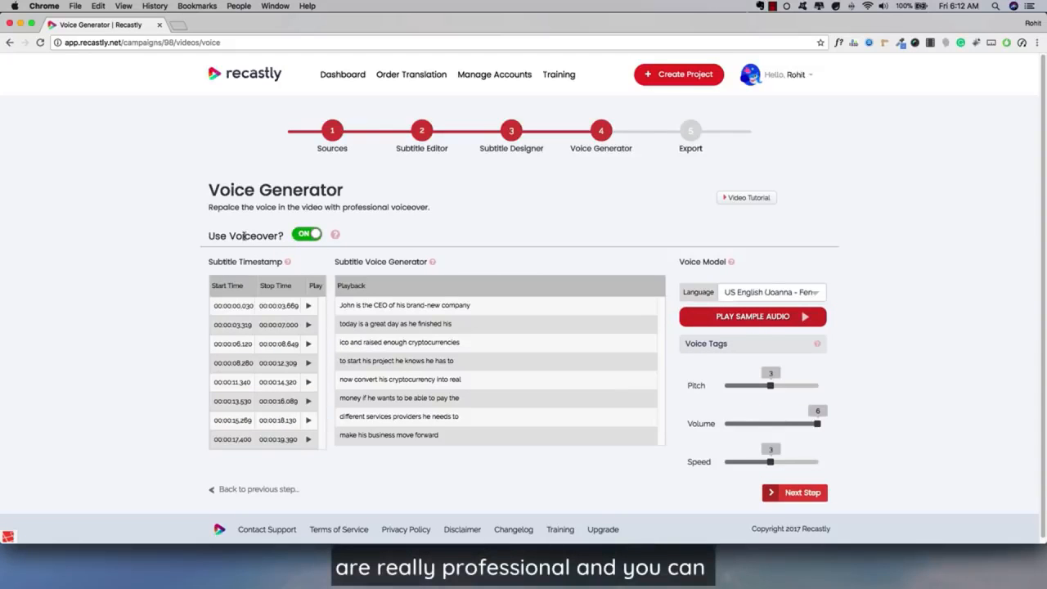
pyautogui.scroll(-1, 192, 236)
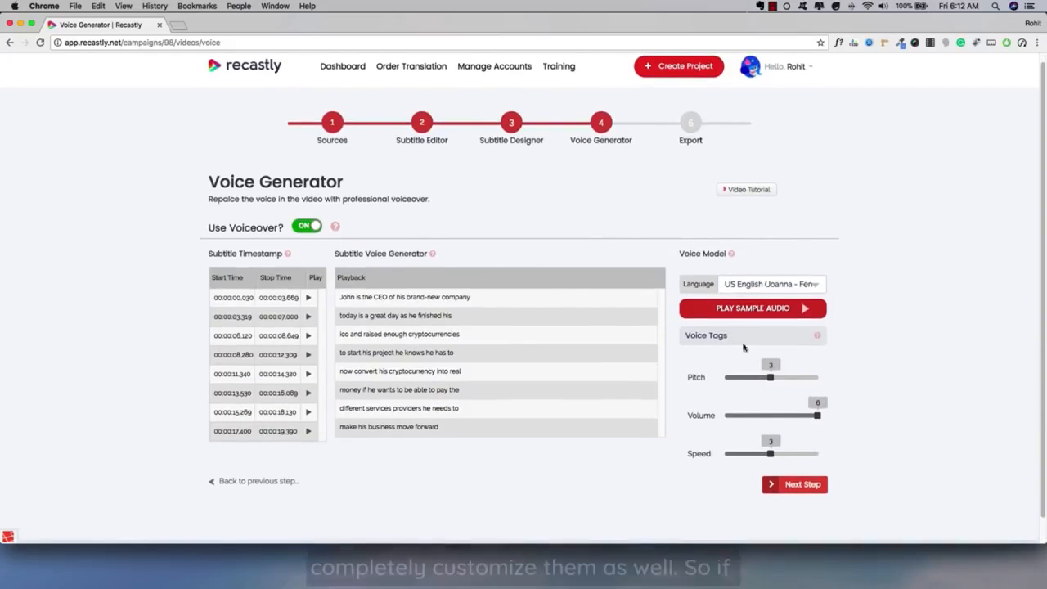
pyautogui.scroll(-1, 544, 250)
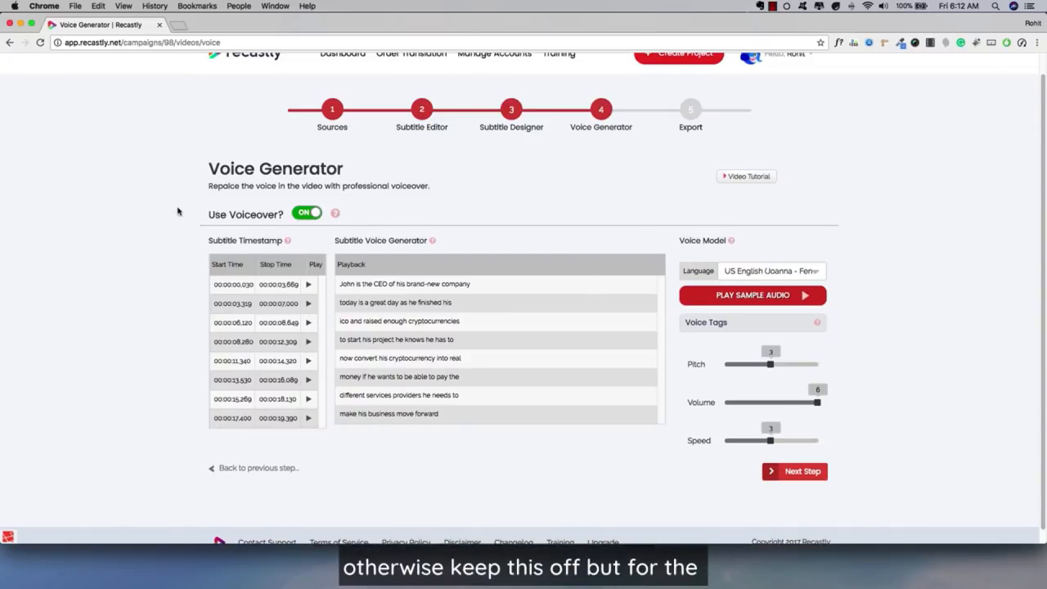
pyautogui.scroll(-1, 176, 217)
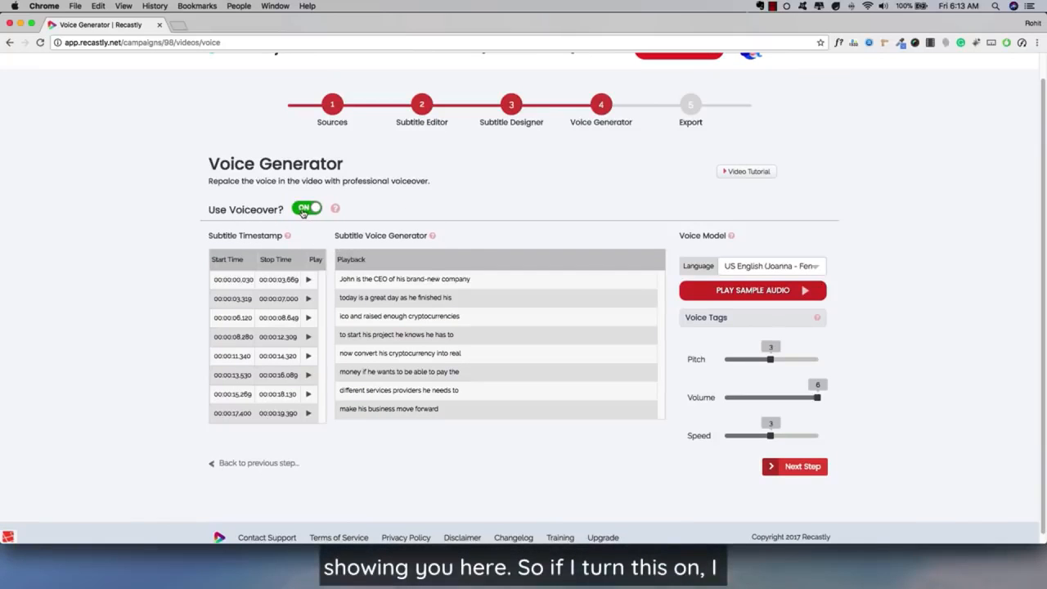
pyautogui.moveTo(392, 279); pyautogui.dragTo(409, 362)
pyautogui.click(373, 316)
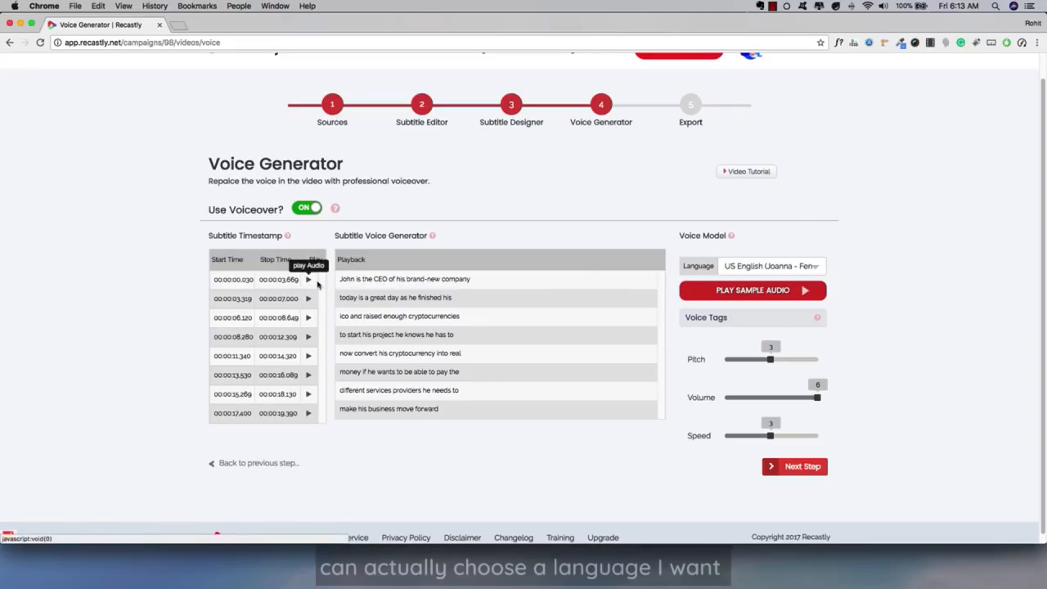
# Step: Examine the languages available for the voiceover and compare them with the language of the subtitle lines
pyautogui.click(739, 268)
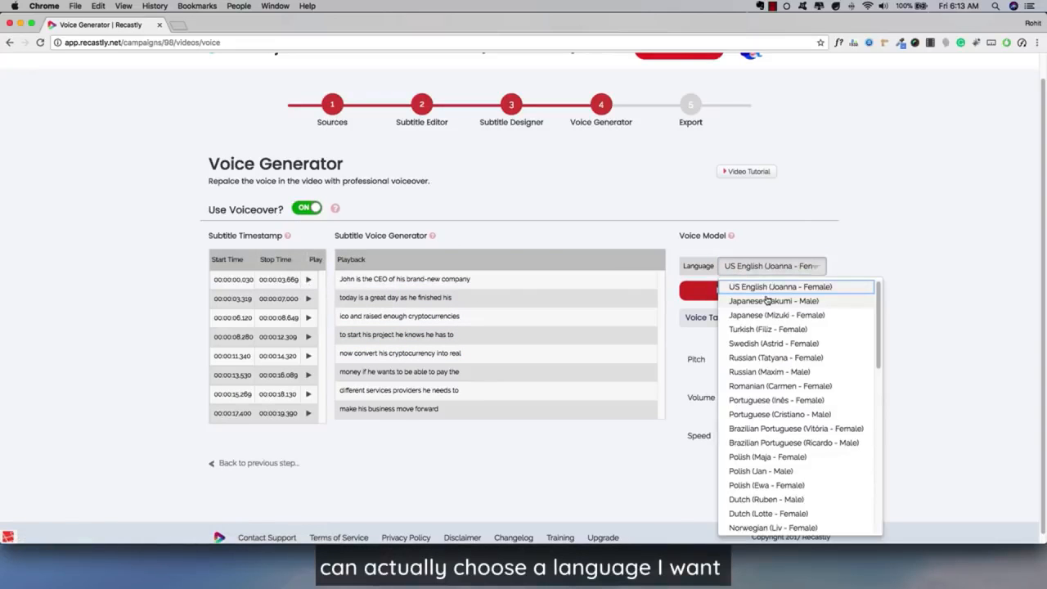
pyautogui.scroll(-2, 771, 332)
pyautogui.scroll(-5, 775, 344)
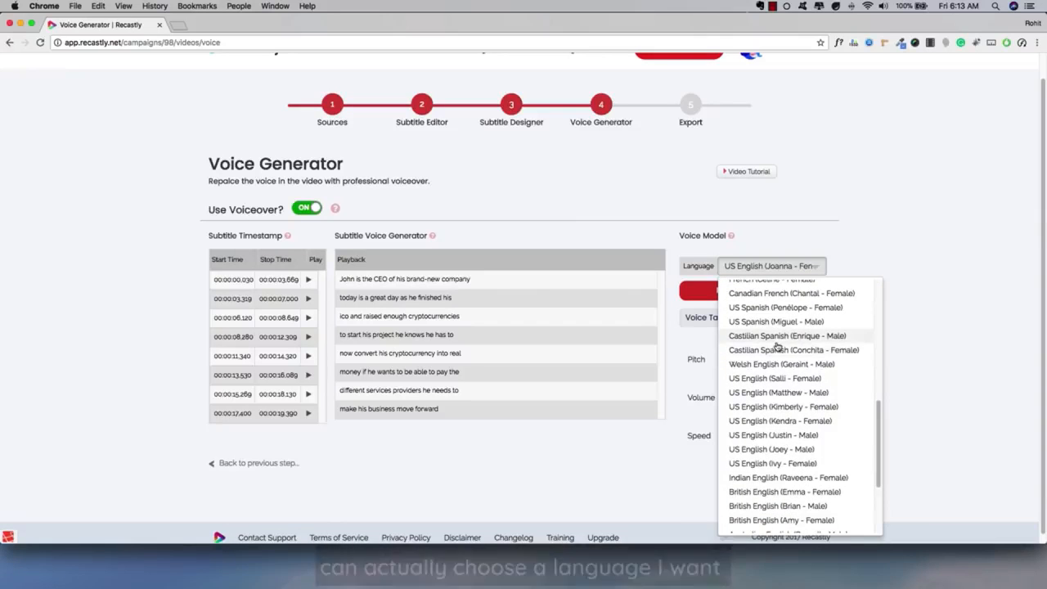
pyautogui.scroll(10, 780, 351)
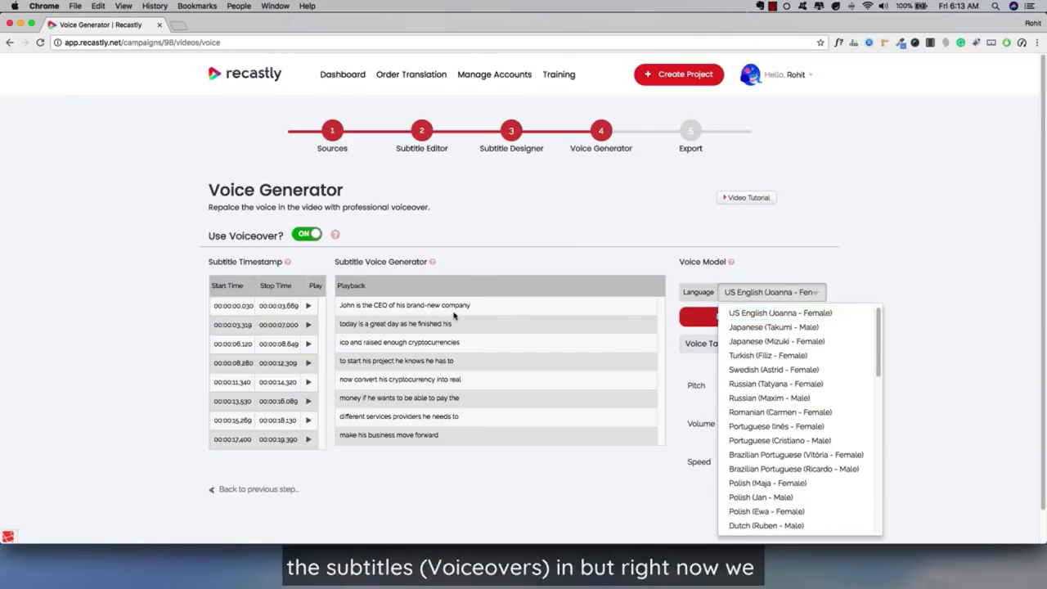
pyautogui.click(417, 296)
pyautogui.moveTo(415, 295); pyautogui.dragTo(435, 314)
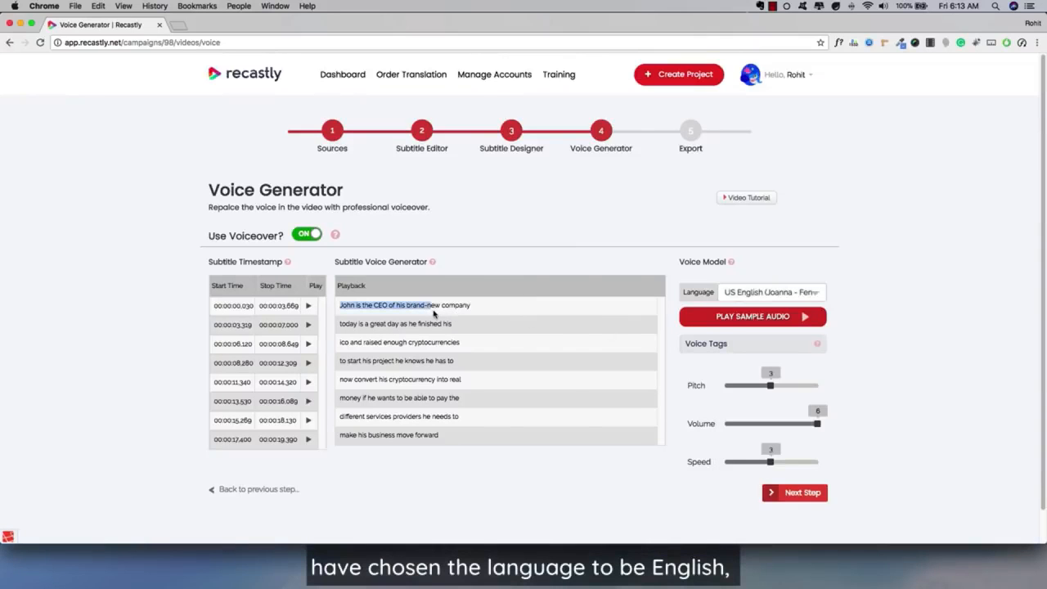
pyautogui.click(391, 302)
pyautogui.click(771, 292)
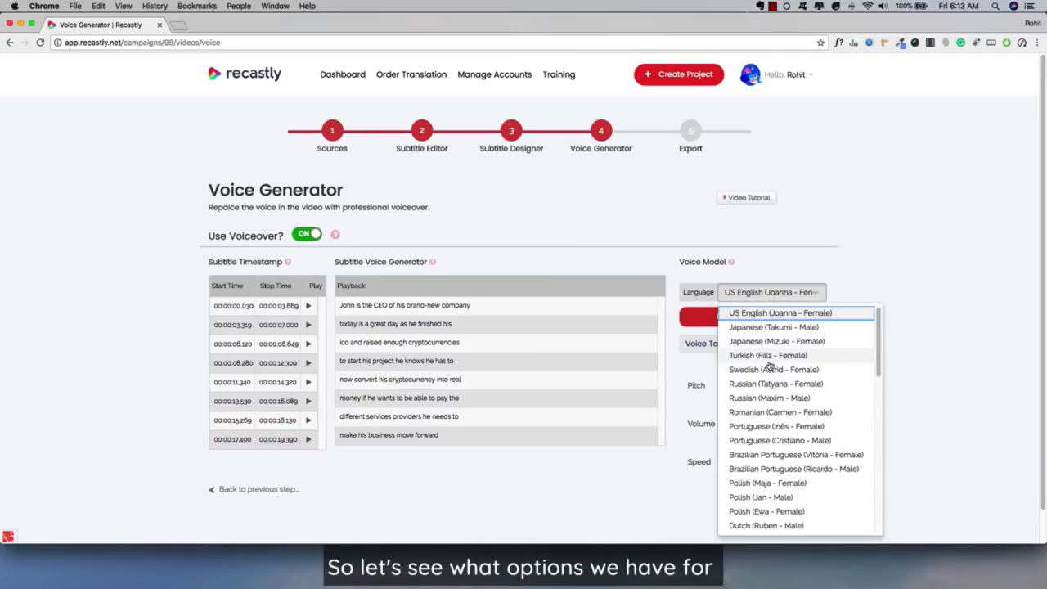
pyautogui.scroll(-3, 777, 417)
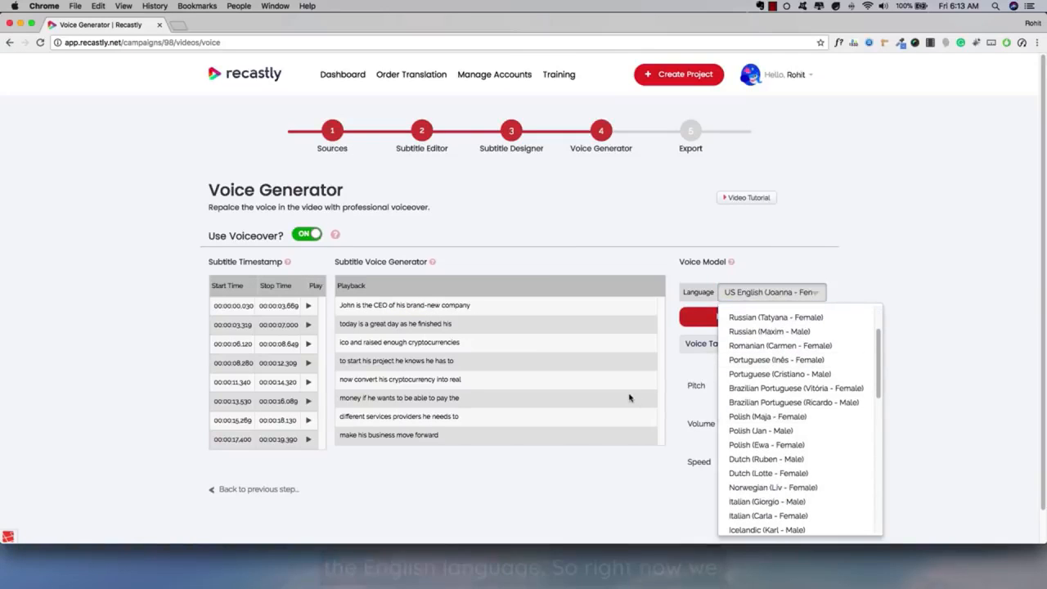
pyautogui.click(630, 396)
# Step: Compare the English voices and accents offered for the voiceover and choose US English (Joanna - Female)
pyautogui.click(771, 292)
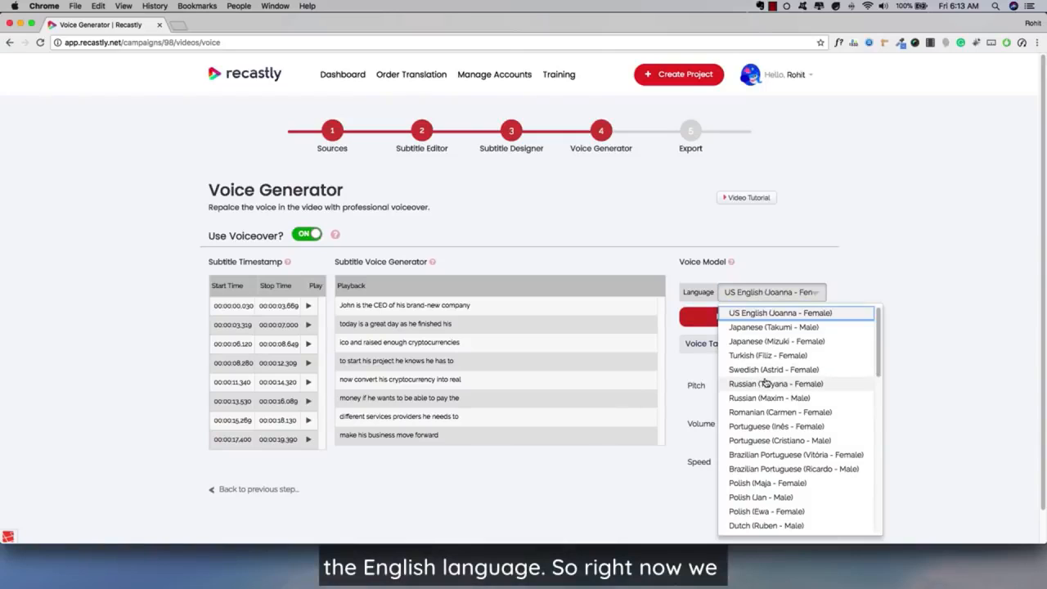
pyautogui.scroll(-3, 765, 382)
pyautogui.scroll(3, 765, 376)
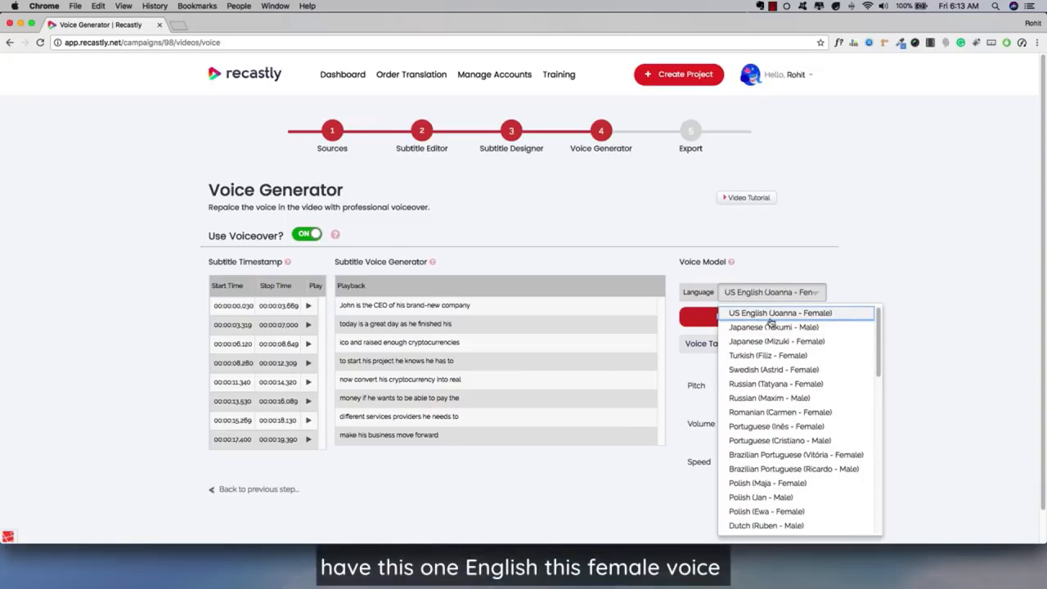
pyautogui.scroll(-5, 771, 419)
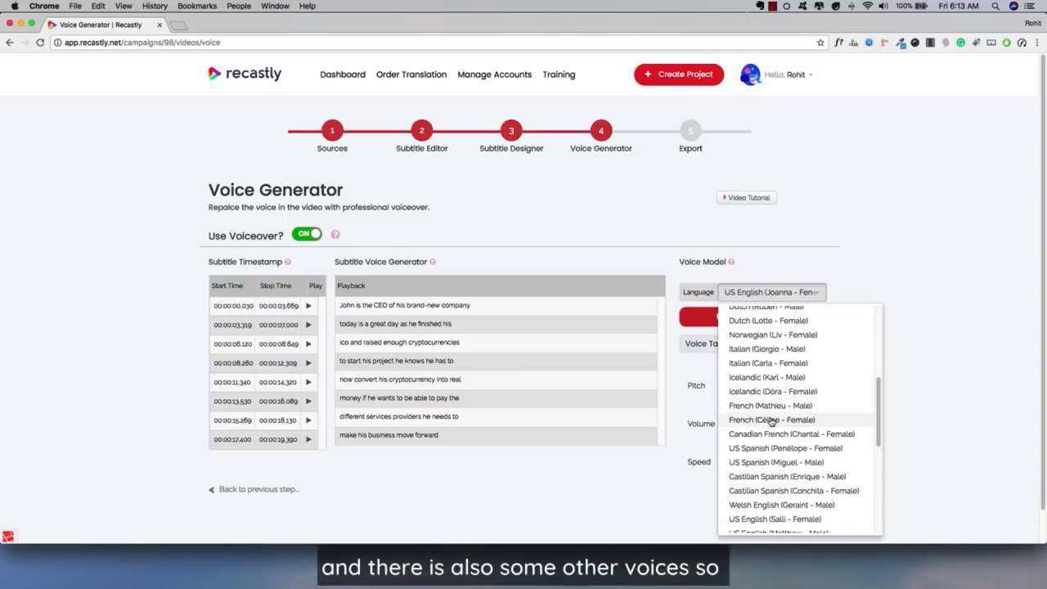
pyautogui.scroll(-2, 765, 447)
pyautogui.scroll(-1, 765, 447)
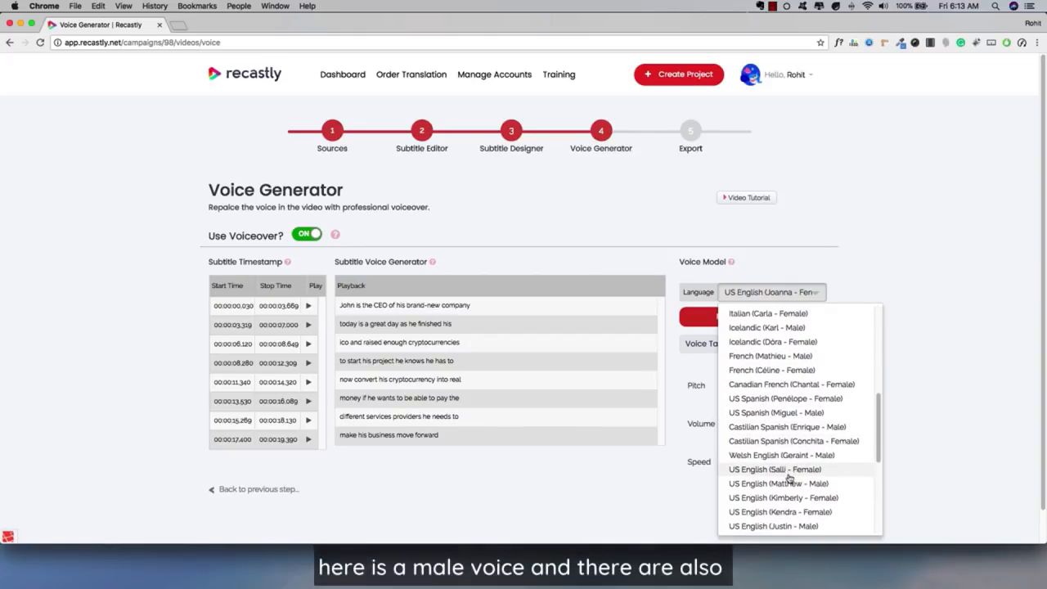
pyautogui.scroll(-1, 790, 499)
pyautogui.scroll(-2, 790, 497)
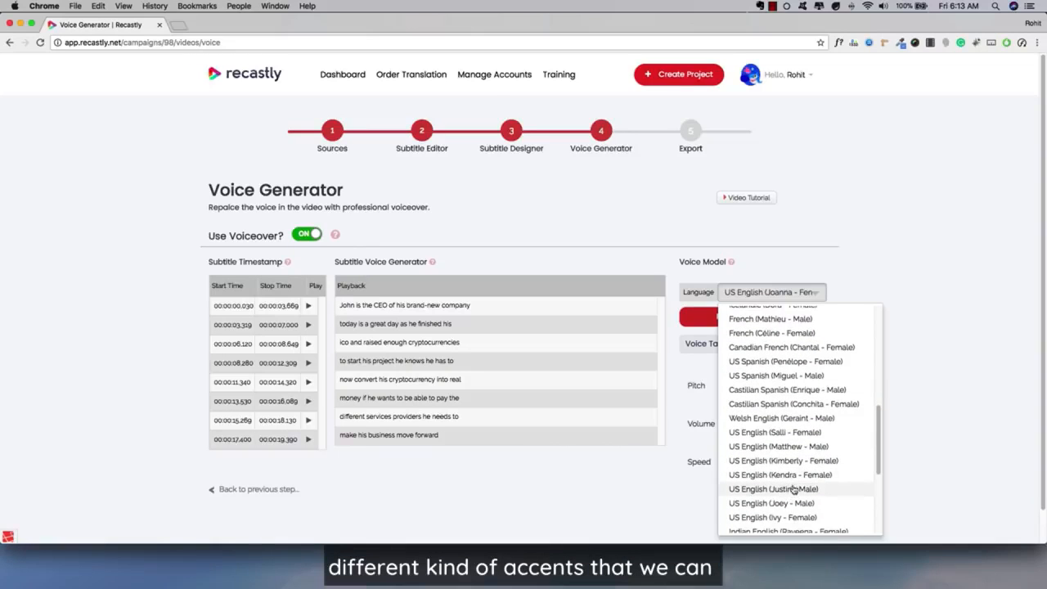
pyautogui.scroll(-2, 792, 488)
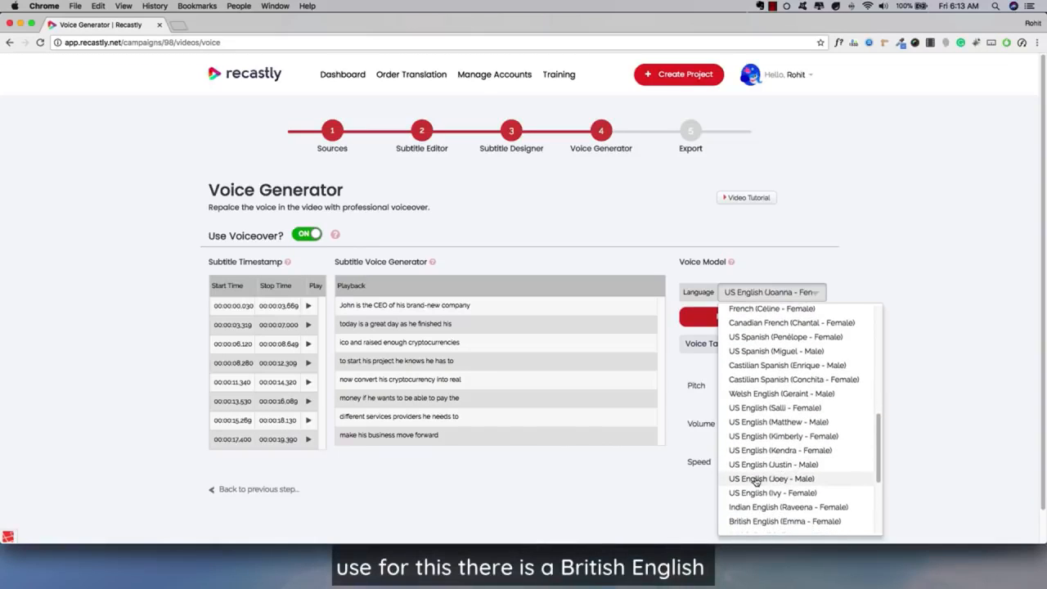
pyautogui.scroll(-1, 790, 490)
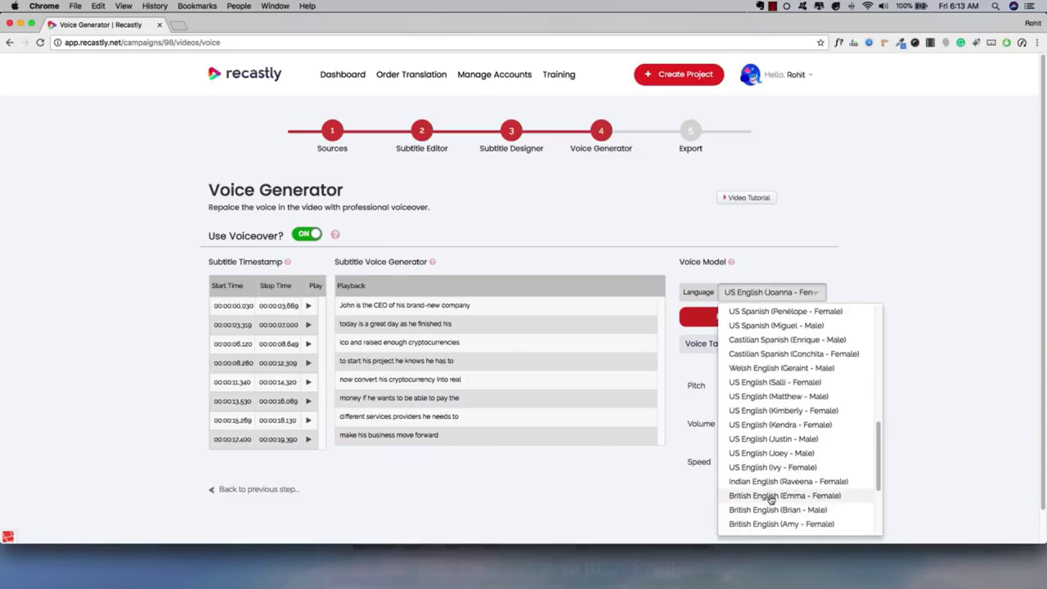
pyautogui.scroll(-1, 761, 495)
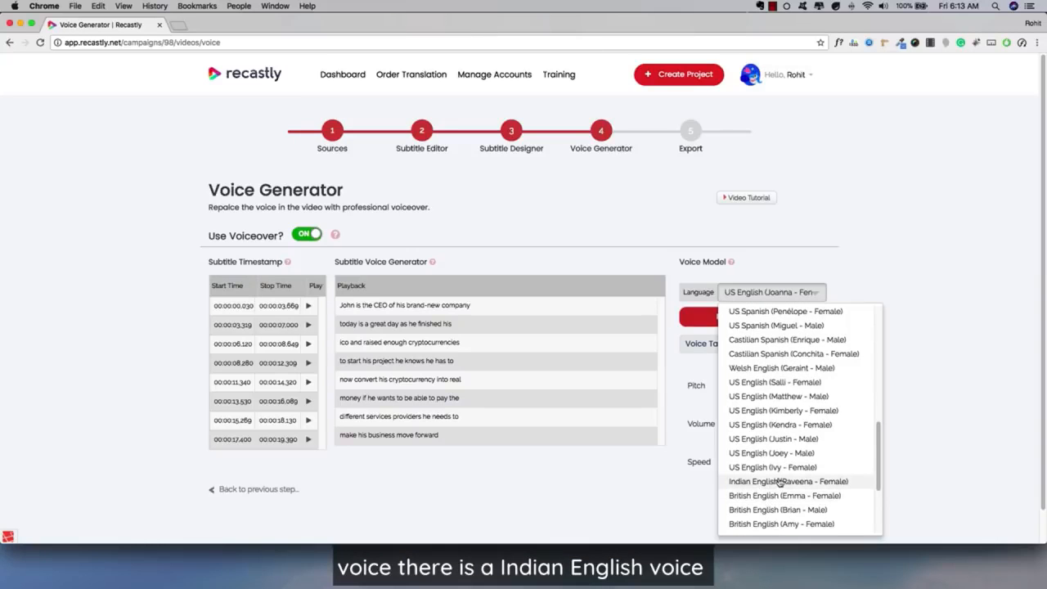
pyautogui.scroll(-2, 773, 474)
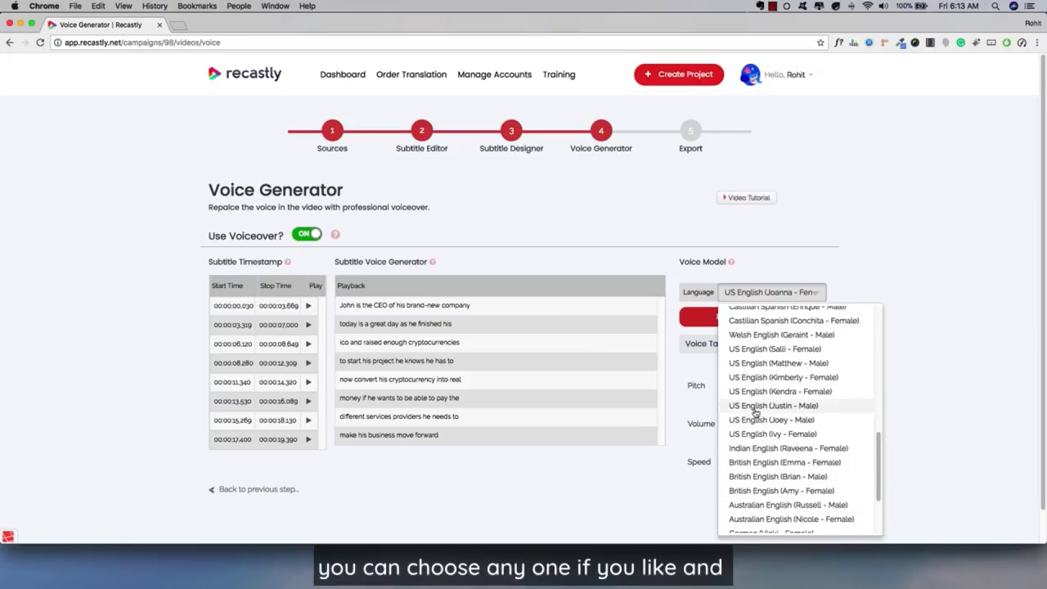
pyautogui.scroll(10, 760, 376)
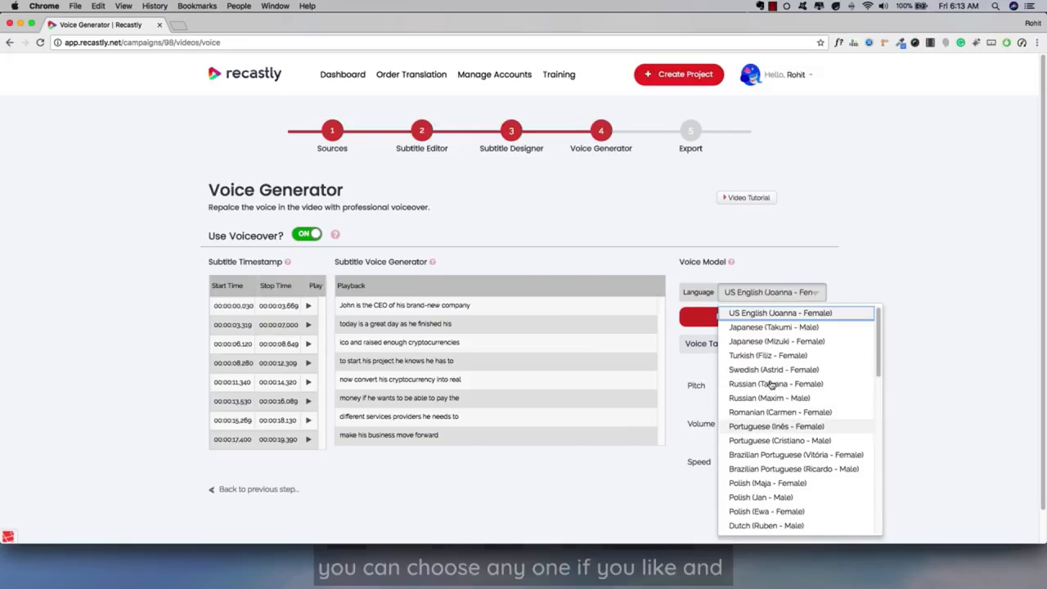
pyautogui.click(790, 313)
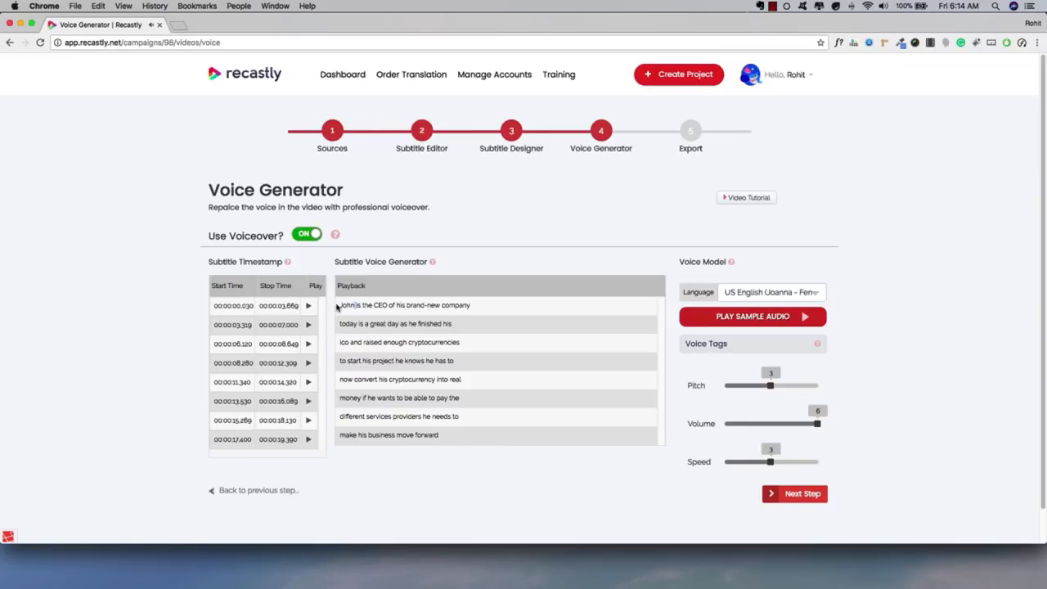
# Step: Set the voiceover's pitch to 2 and its volume to 5
pyautogui.scroll(-1, 331, 356)
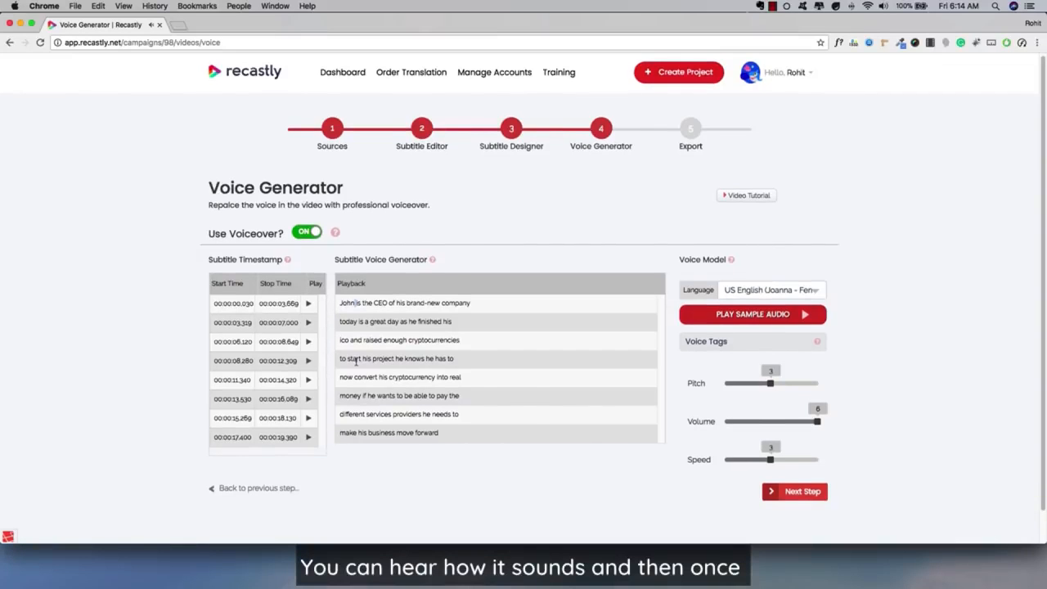
pyautogui.click(757, 386)
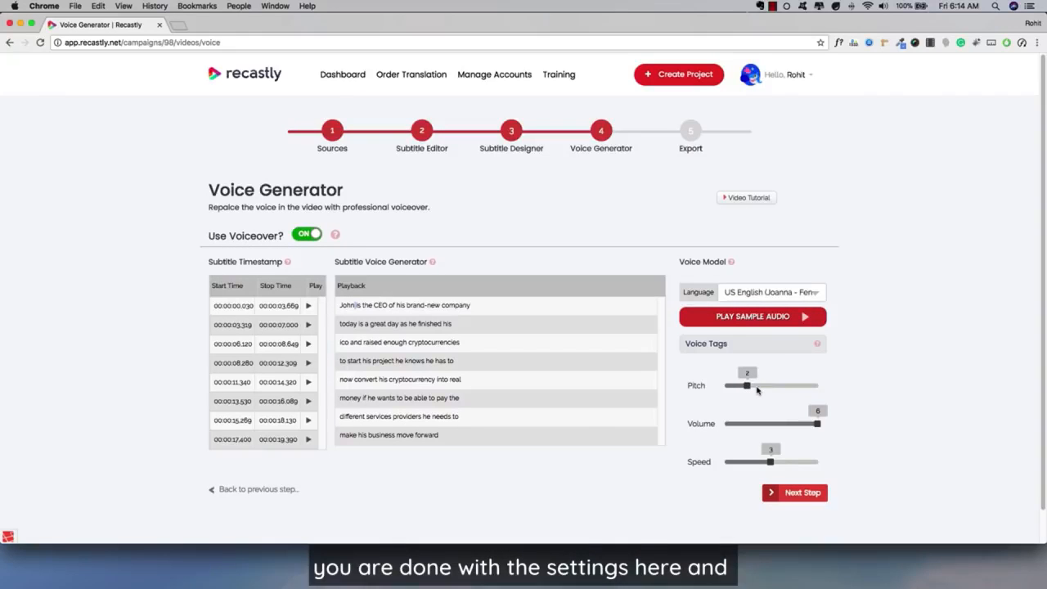
pyautogui.click(799, 423)
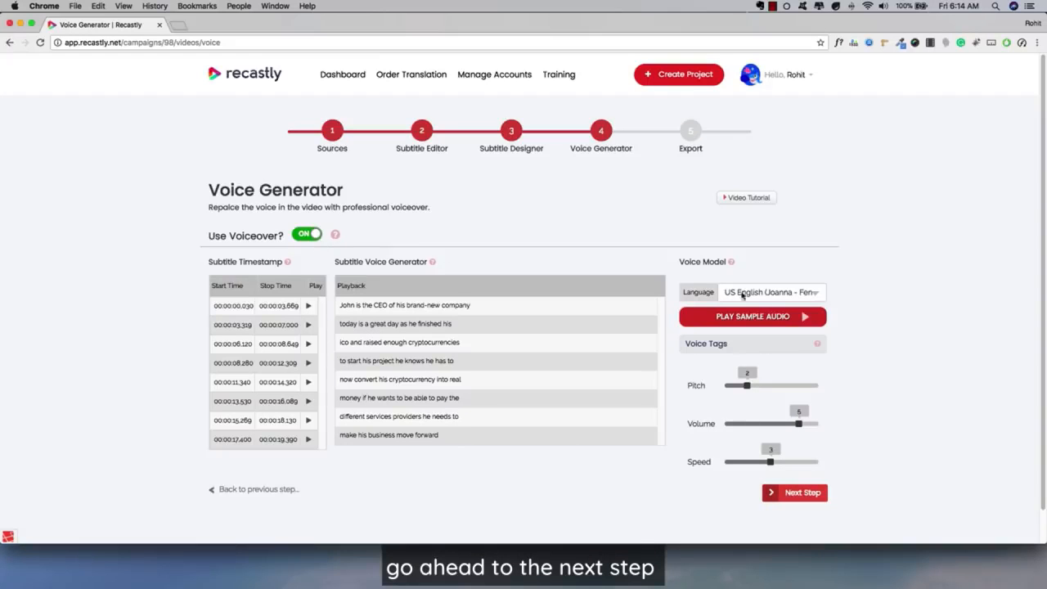
# Step: Turn off the voiceover for the video and proceed to the Export step
pyautogui.click(309, 234)
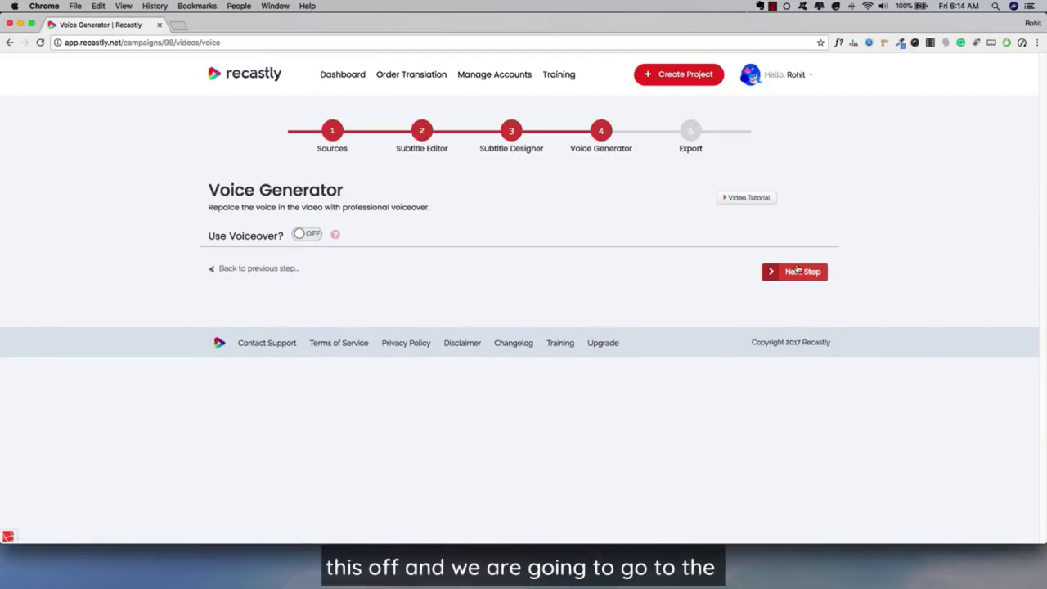
pyautogui.click(783, 270)
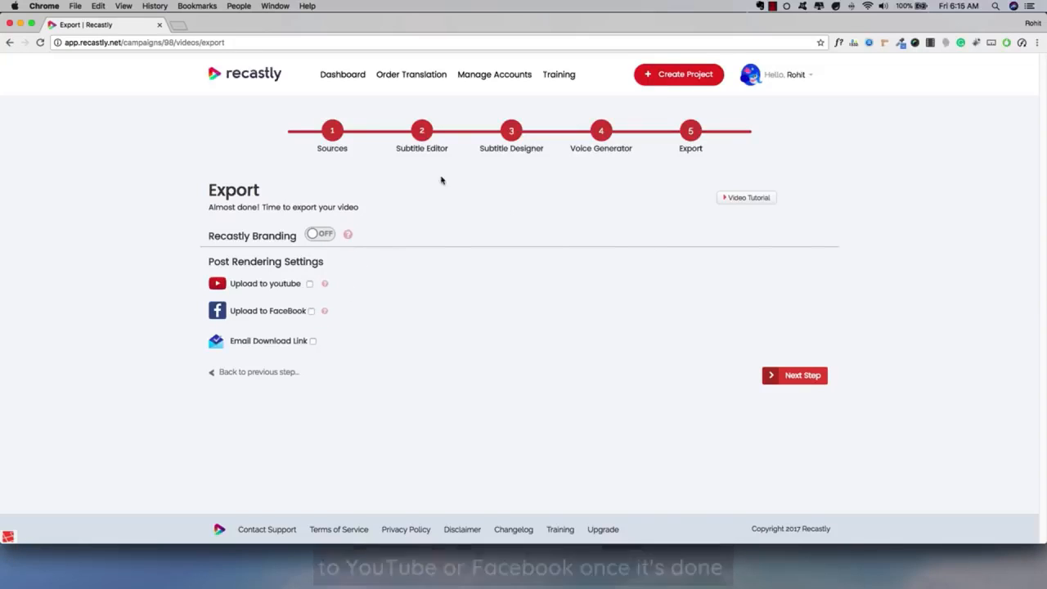
# Step: Enable the Email Download Link option, fill in the recipient's e-mail address, and include the subtitle file download link
pyautogui.click(311, 341)
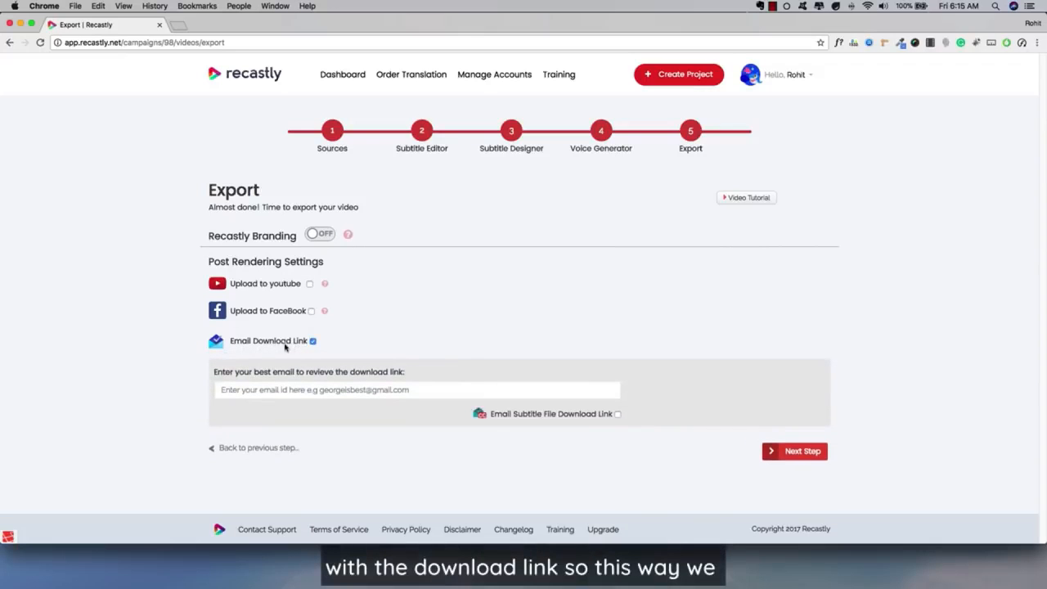
pyautogui.click(252, 389)
pyautogui.click(256, 406)
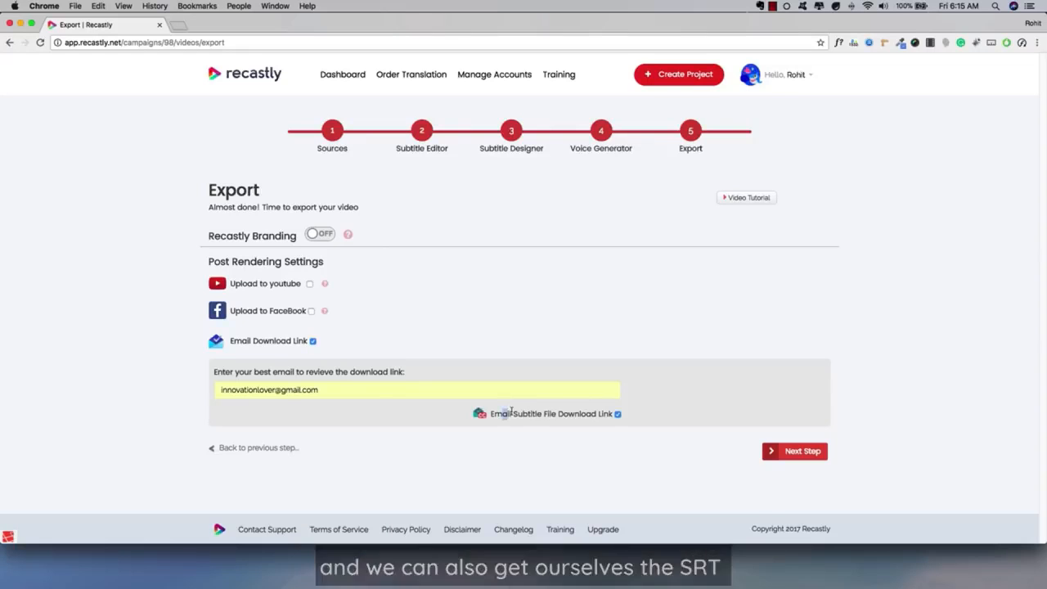
pyautogui.moveTo(502, 413); pyautogui.dragTo(541, 413)
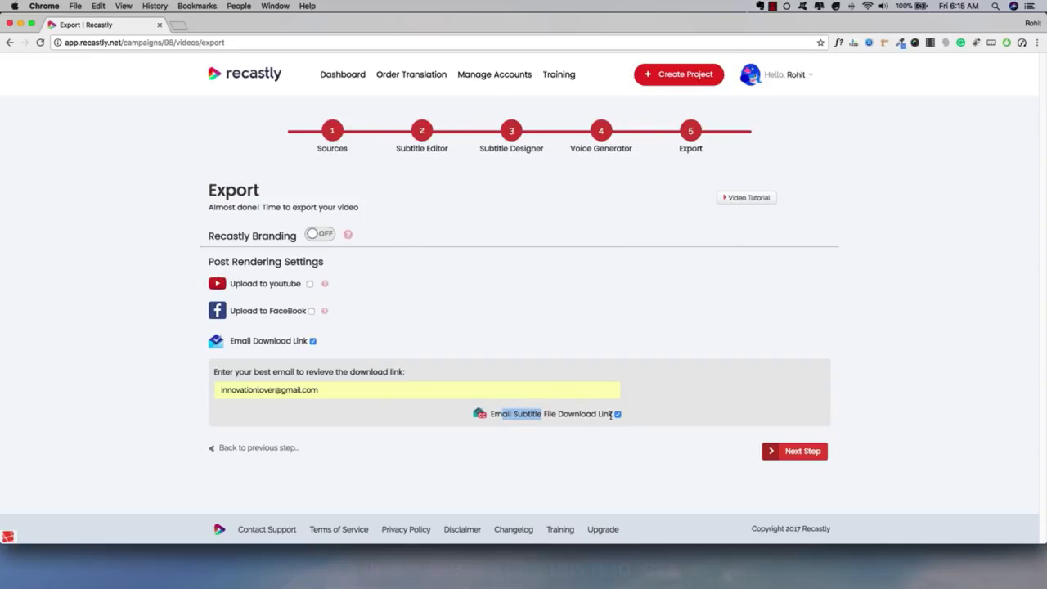
pyautogui.click(547, 373)
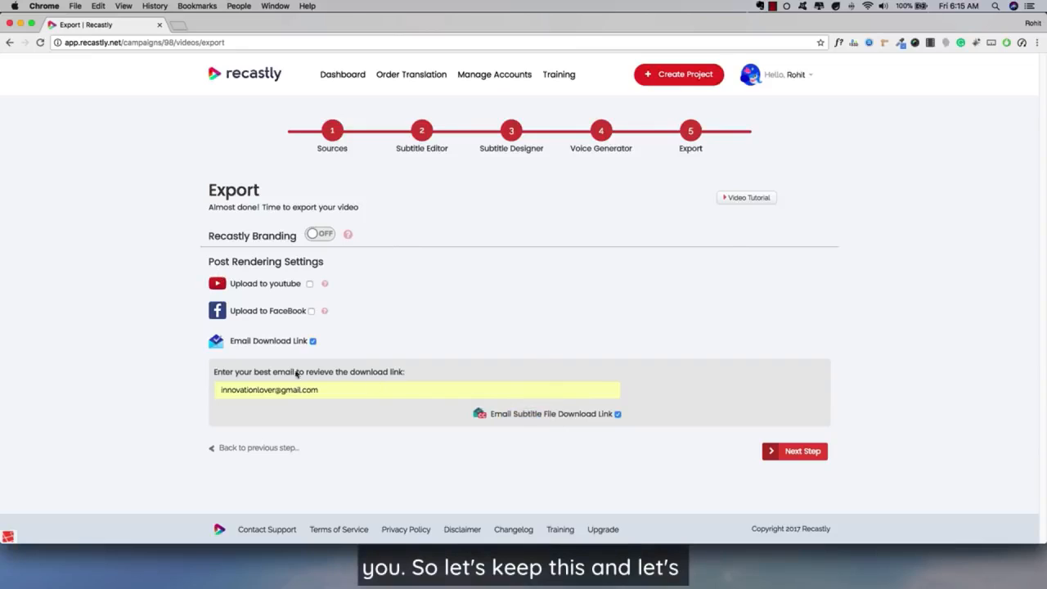
# Step: Submit the video for rendering and read the expected processing time
pyautogui.click(795, 451)
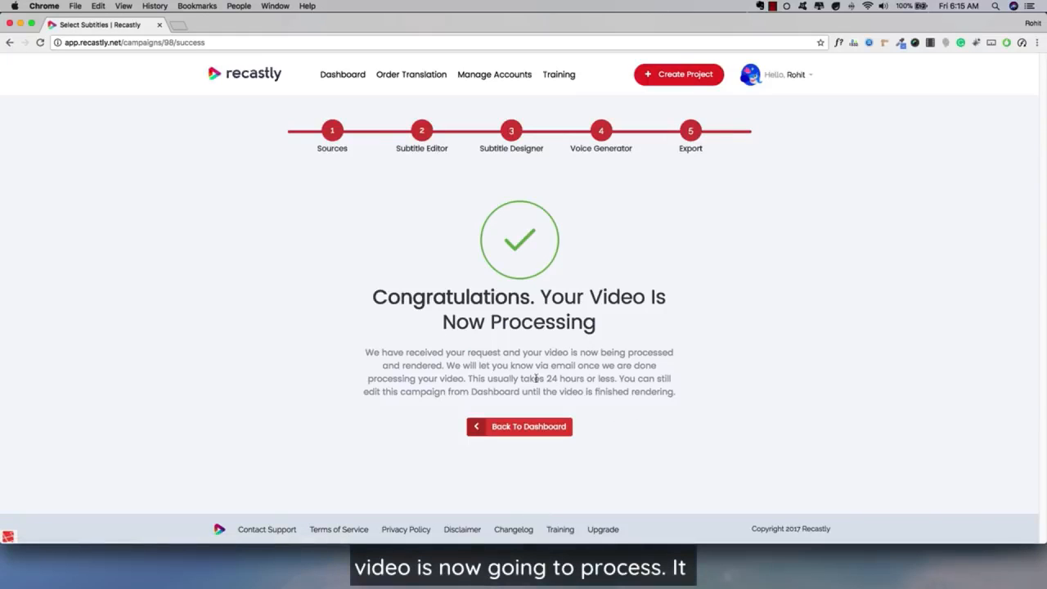
pyautogui.moveTo(482, 367); pyautogui.dragTo(581, 379)
pyautogui.click(576, 381)
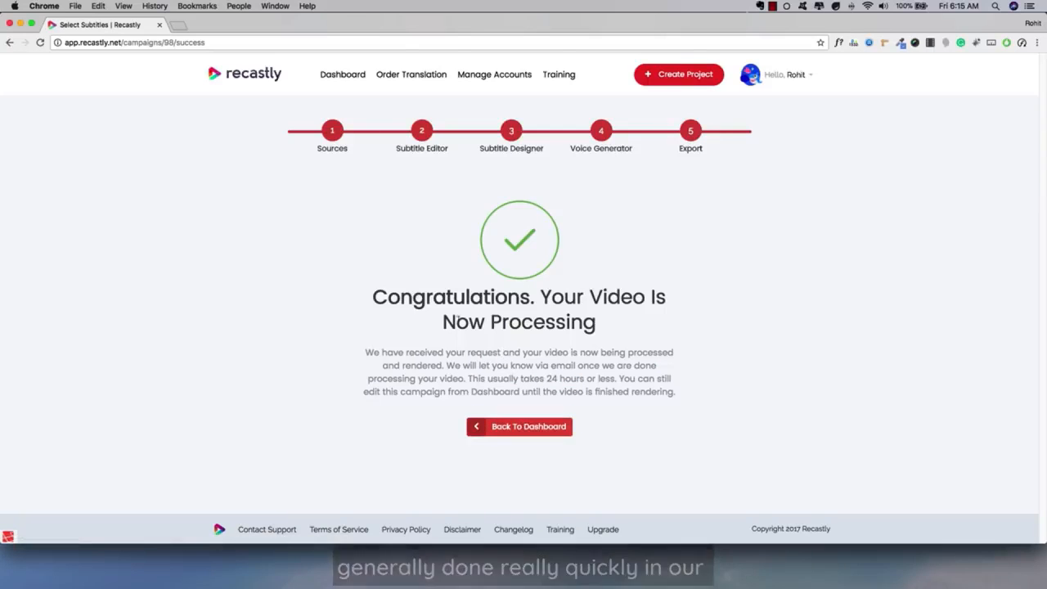
# Step: Return to the Dashboard and download the finished video of the Demo Campaign project
pyautogui.click(338, 82)
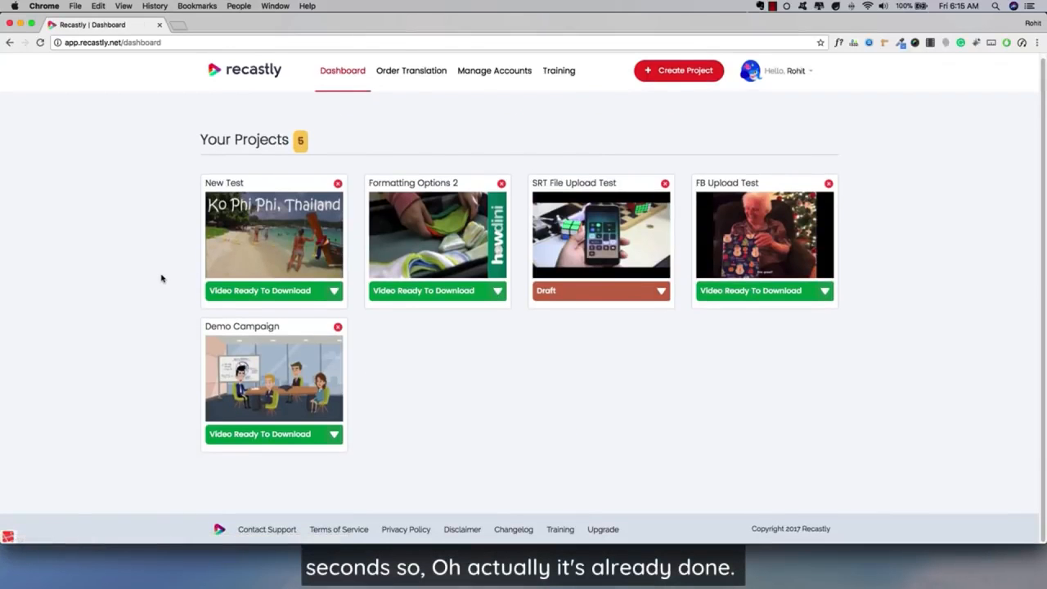
pyautogui.click(300, 434)
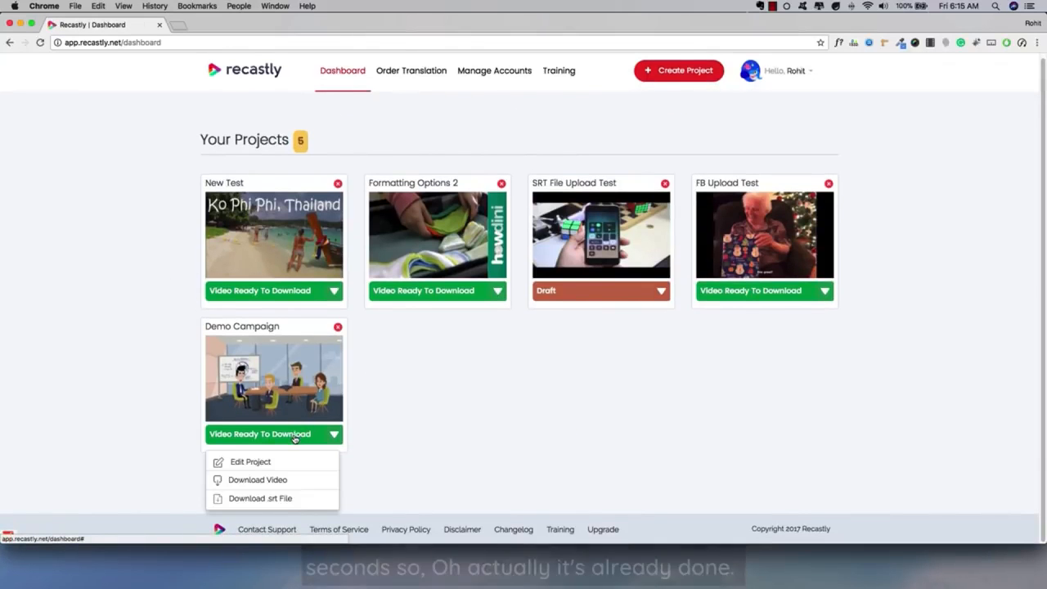
pyautogui.click(399, 401)
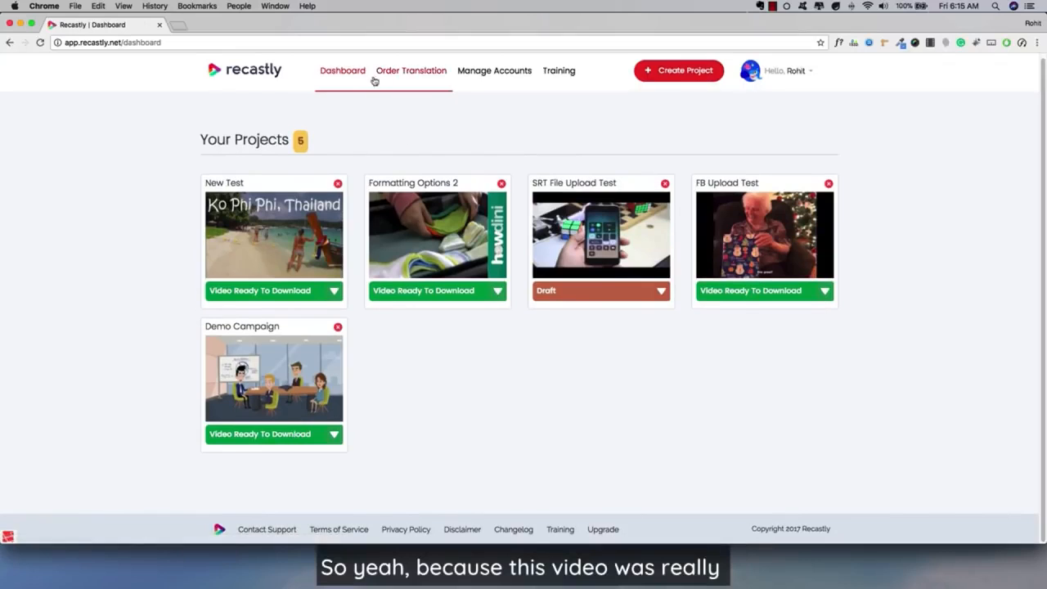
pyautogui.click(248, 435)
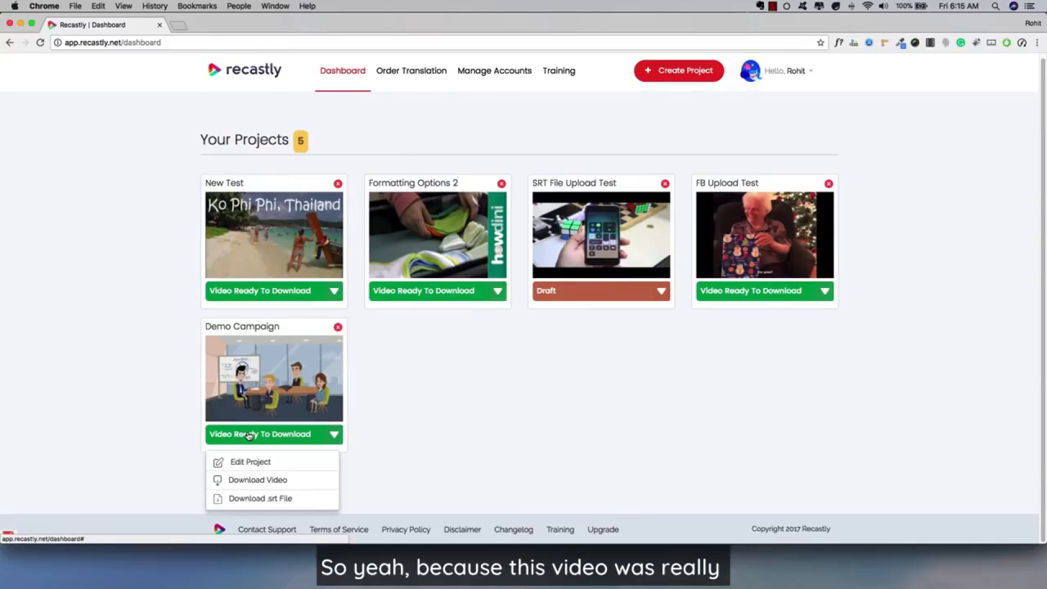
pyautogui.click(263, 481)
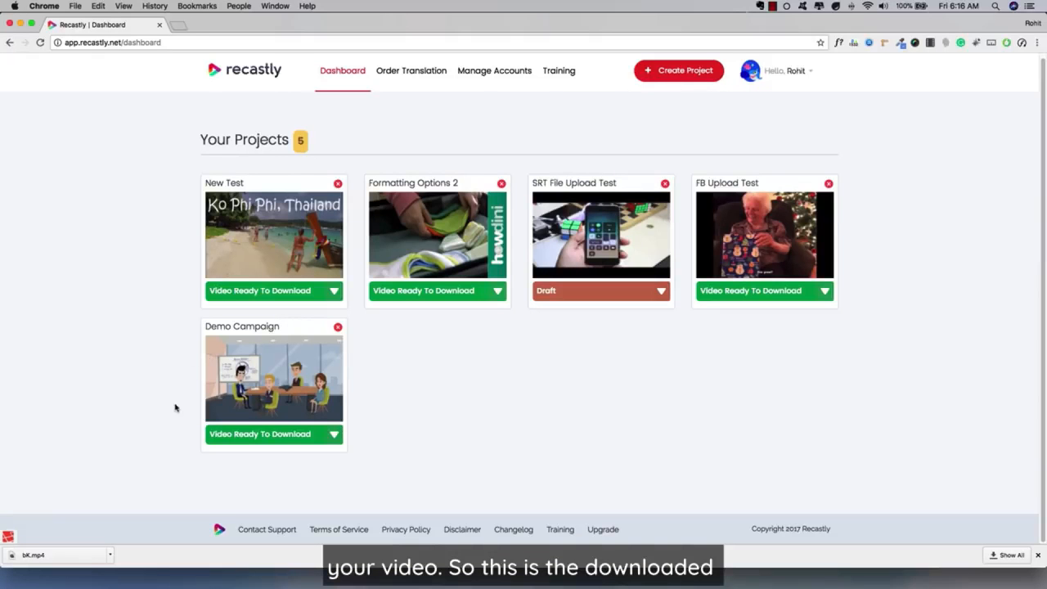
# Step: Play the downloaded bK.mp4 in QuickTime Player to check the rendered subtitles, and close the video
pyautogui.click(78, 555)
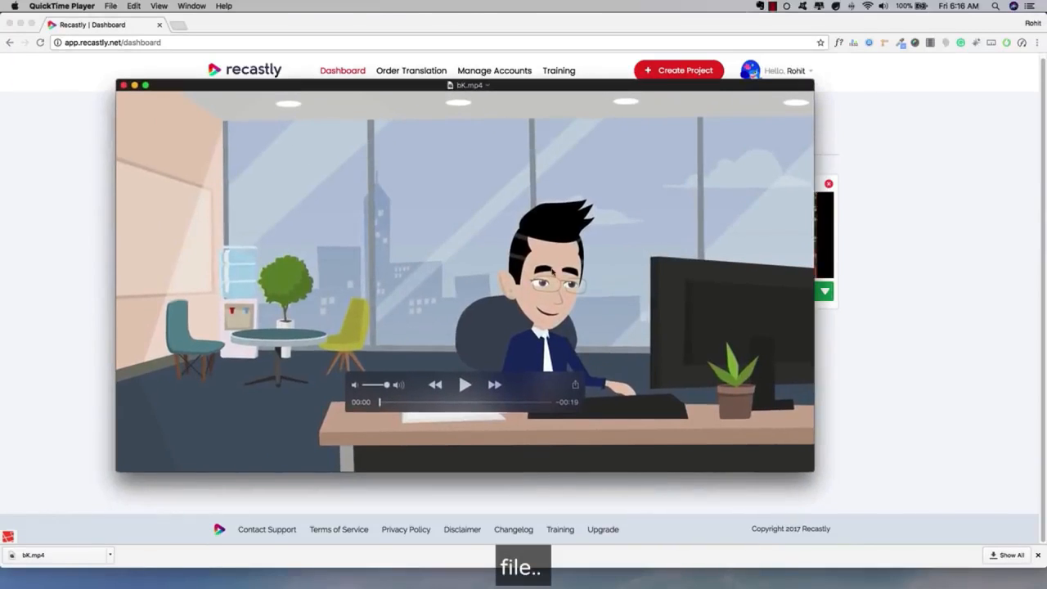
pyautogui.click(463, 385)
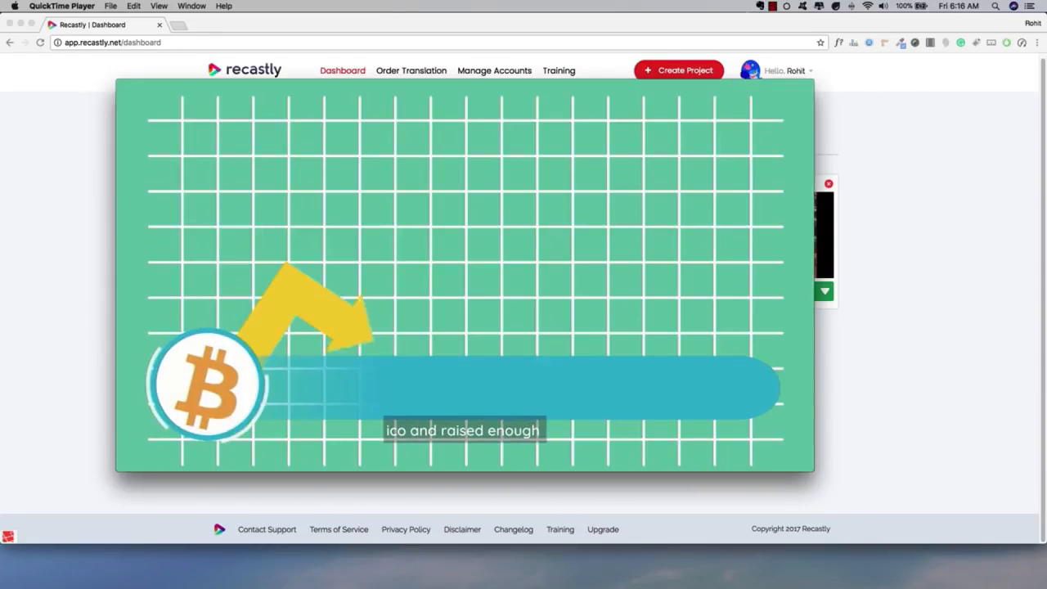
pyautogui.moveTo(427, 237)
pyautogui.click(463, 385)
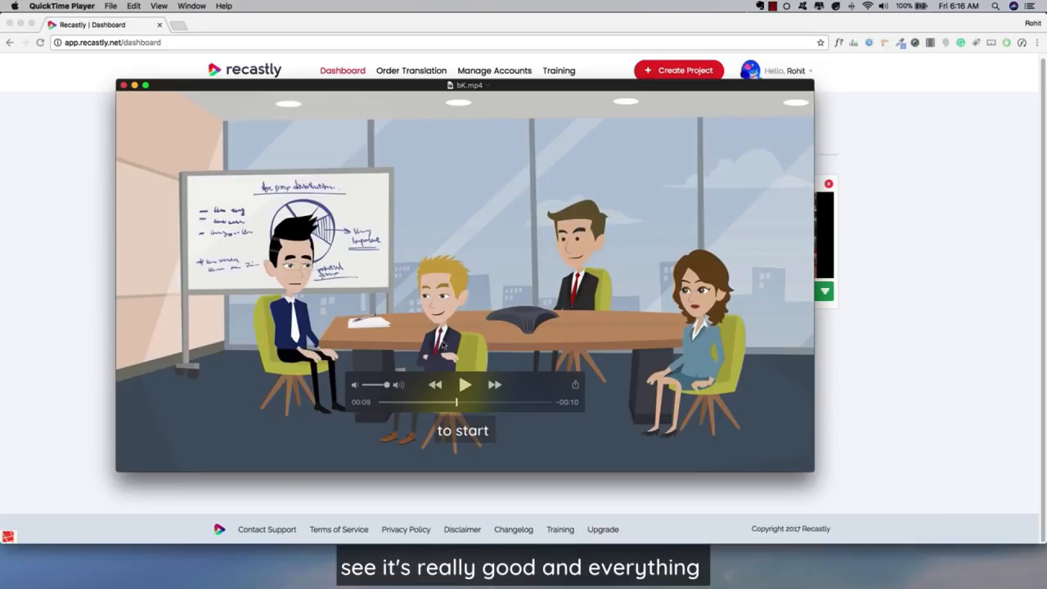
pyautogui.moveTo(472, 401); pyautogui.dragTo(414, 404)
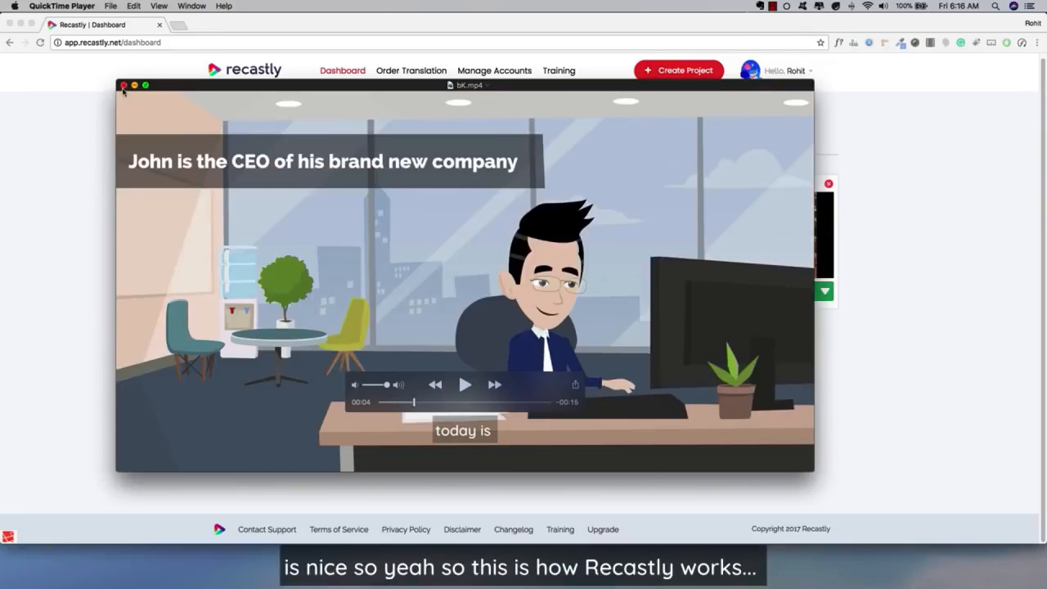
pyautogui.click(123, 85)
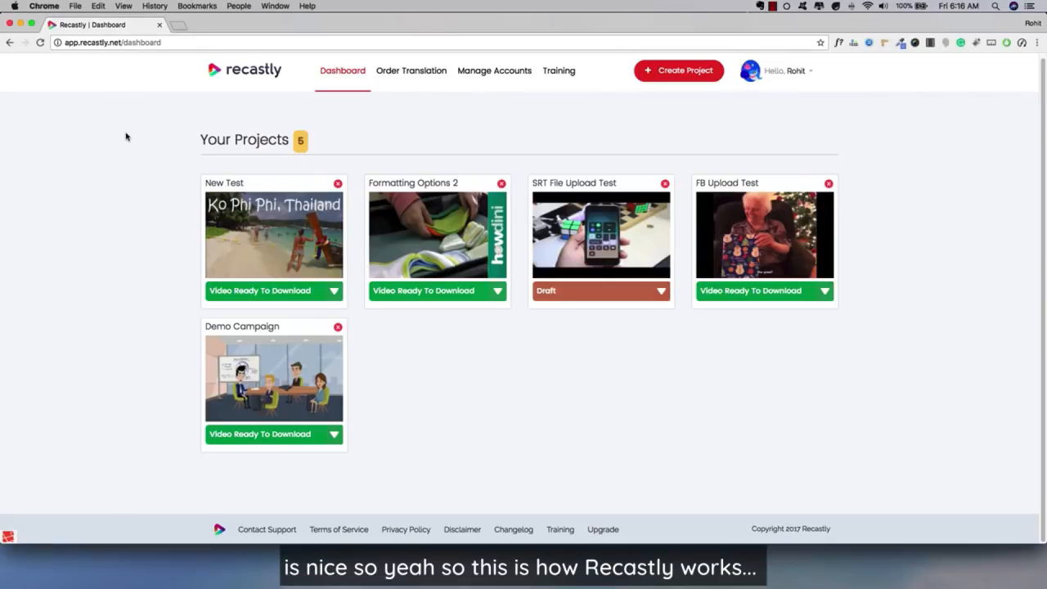